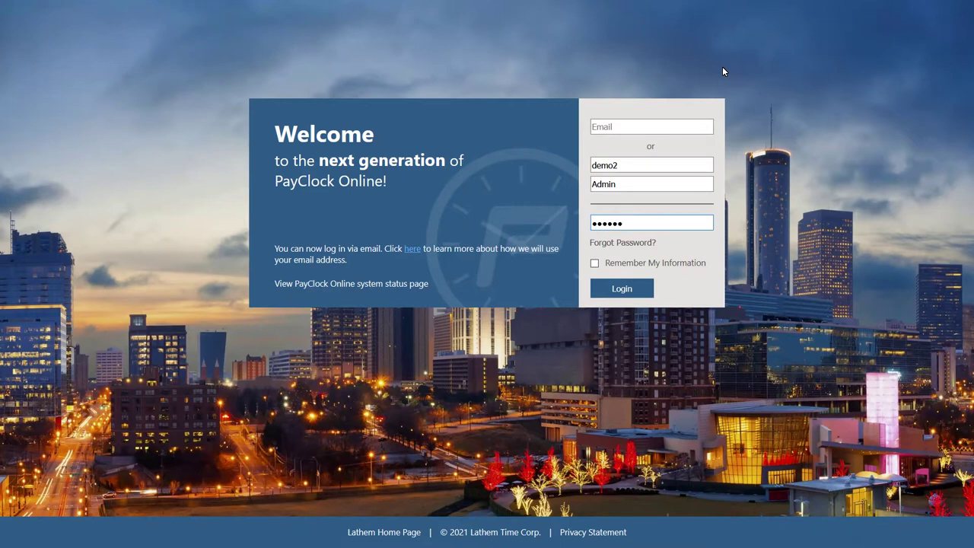
# Log in with the credentials already filled in and decline saving the login in the browser
pyautogui.press('Return')
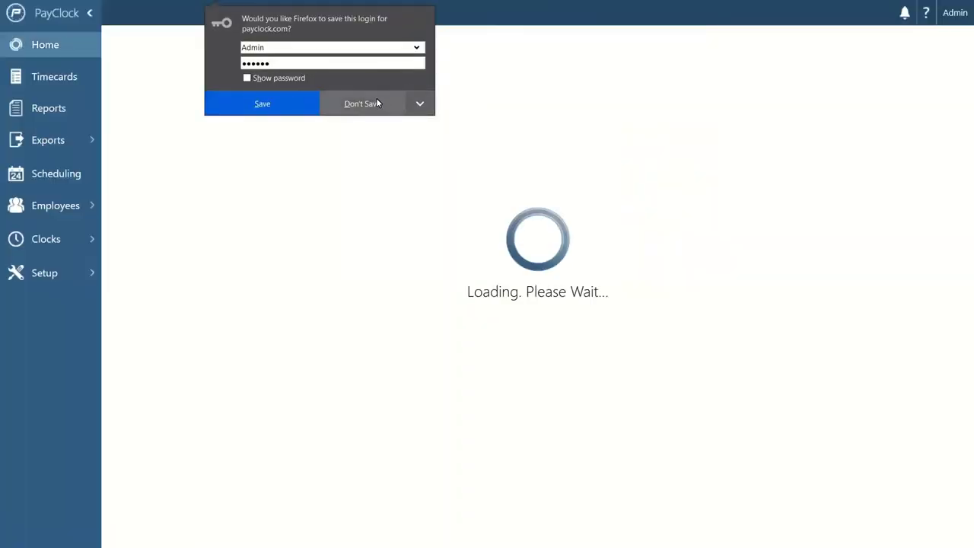
pyautogui.click(362, 103)
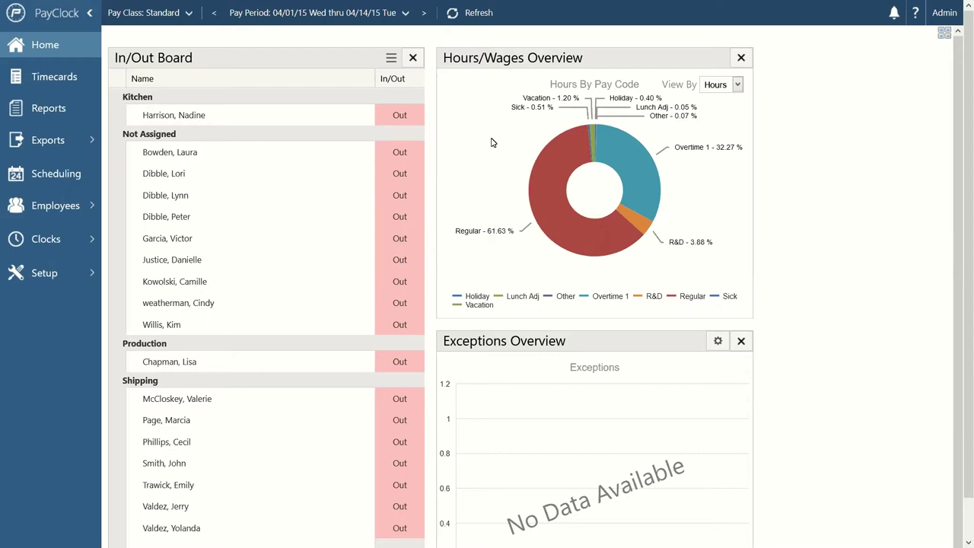
# Examine the hours by pay code in the Hours/Wages Overview chart and switch its view to Wages
pyautogui.moveTo(552, 175)
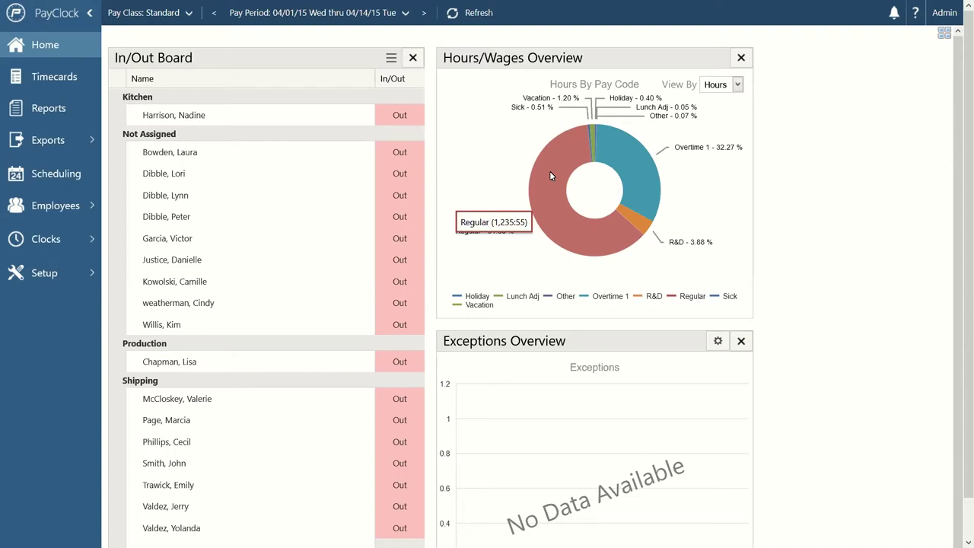
pyautogui.moveTo(651, 176)
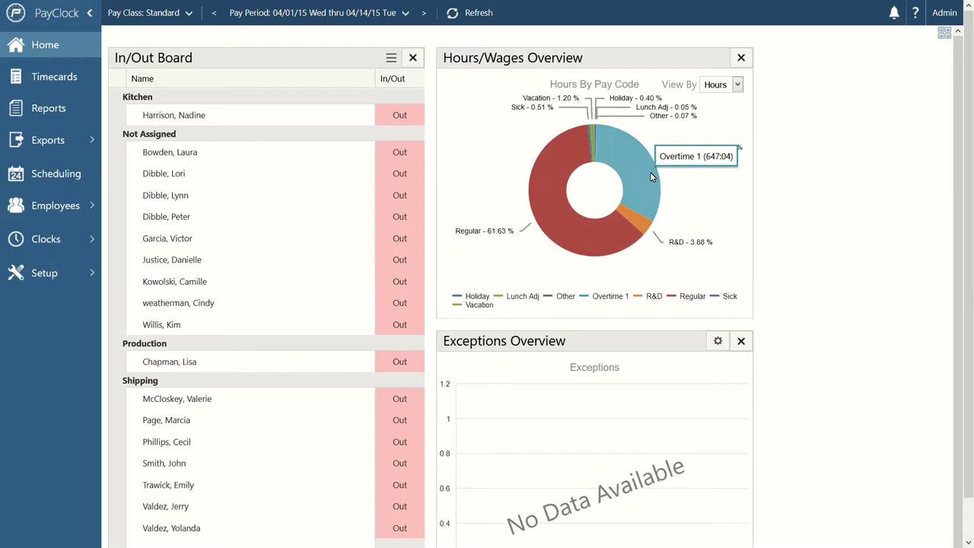
pyautogui.moveTo(593, 138)
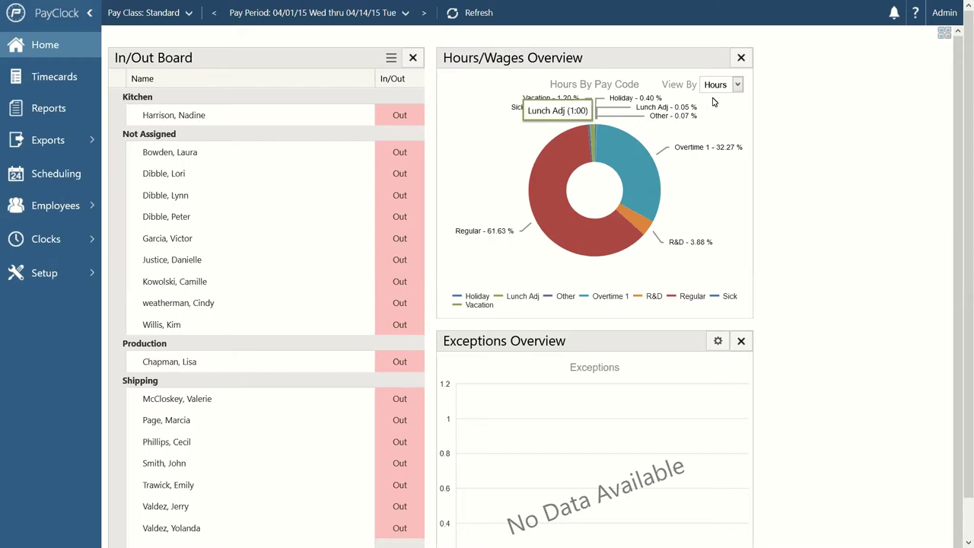
pyautogui.click(738, 86)
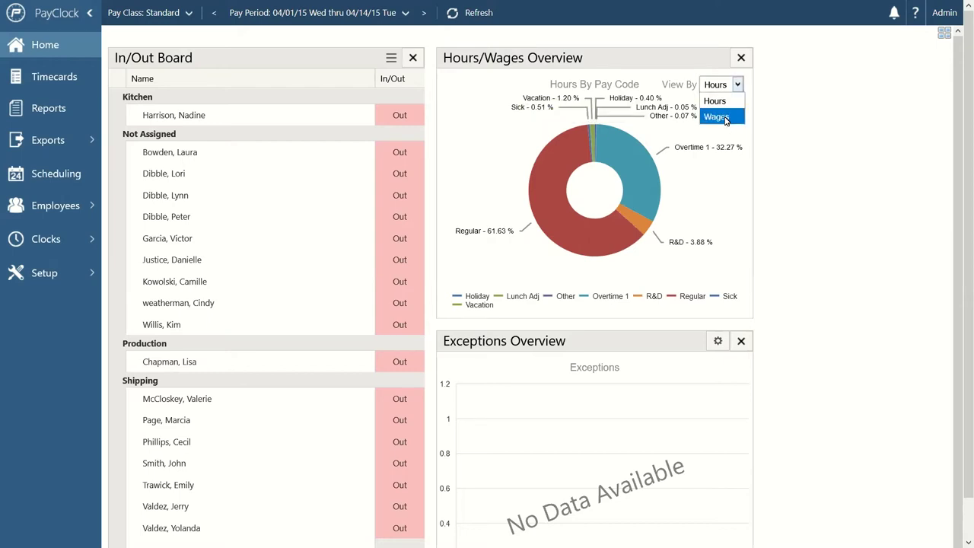
pyautogui.click(725, 118)
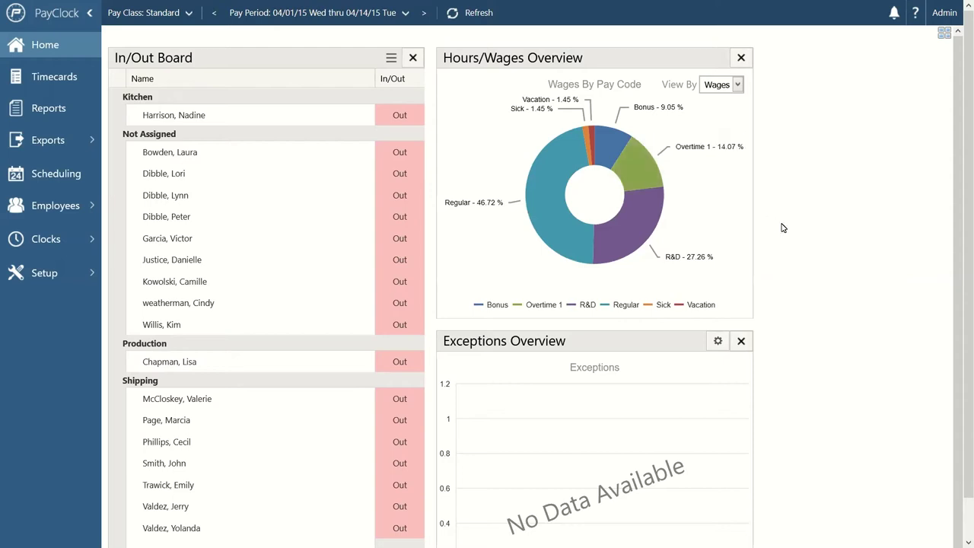
pyautogui.scroll(-1, 783, 227)
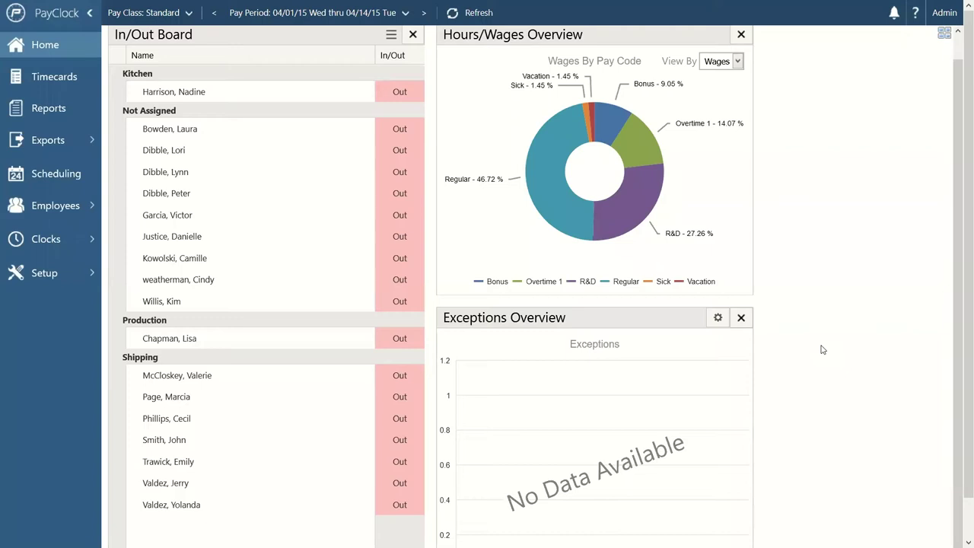
pyautogui.scroll(1, 821, 349)
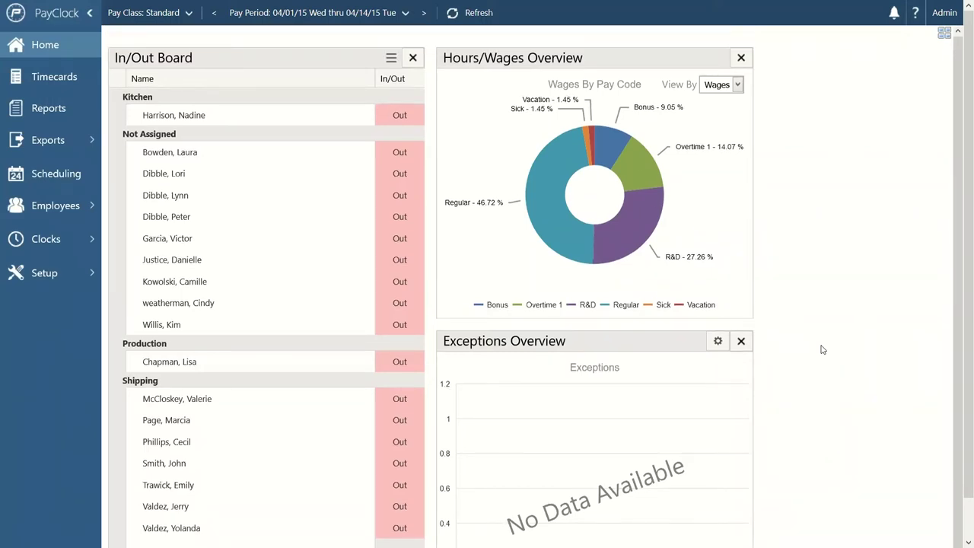
# Open the timecard of the first employee listed under Not Assigned and inspect the four punches on 04/03/15 Fri
pyautogui.click(54, 78)
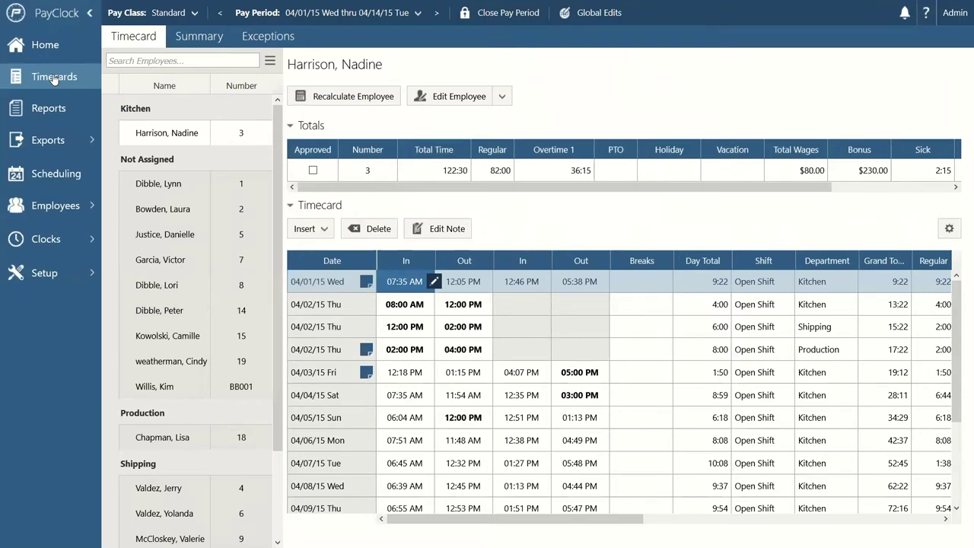
pyautogui.click(160, 192)
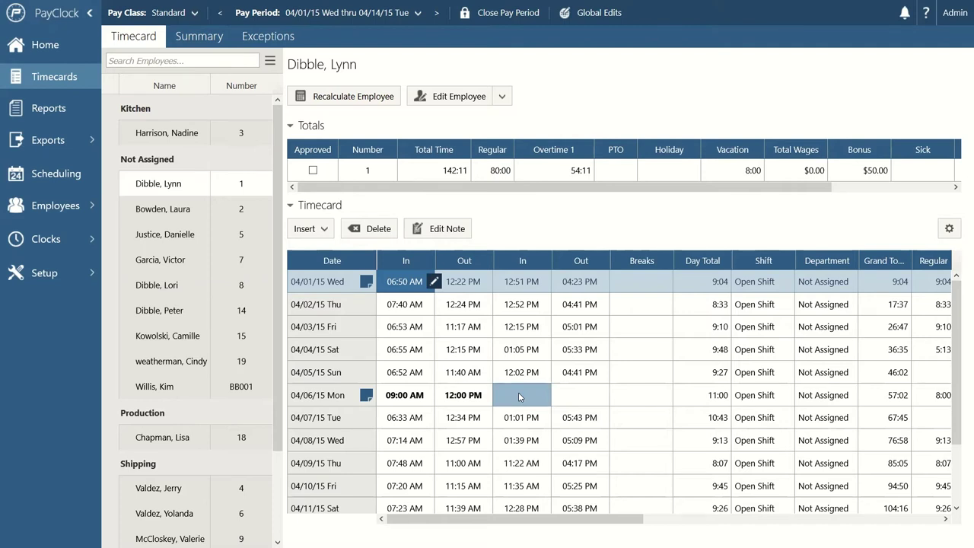
pyautogui.click(403, 326)
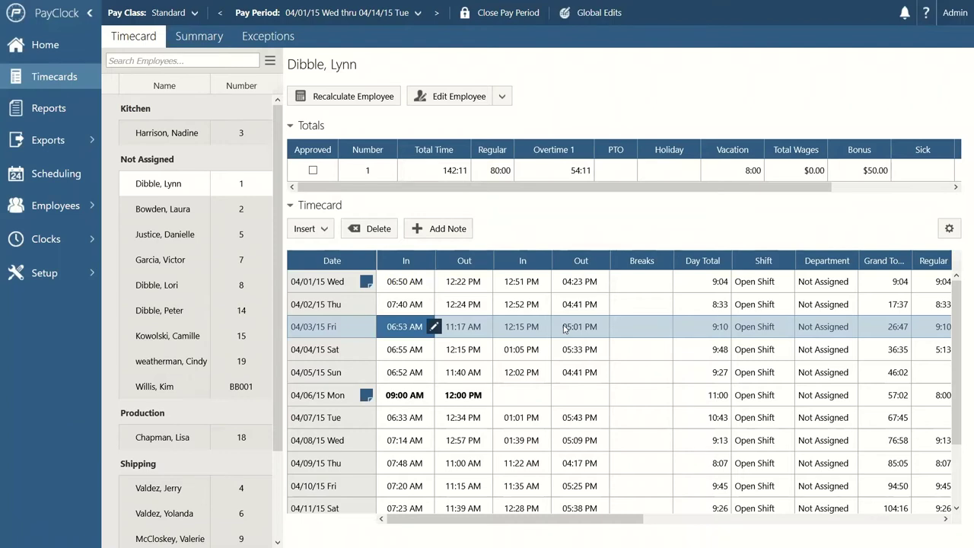
pyautogui.click(470, 328)
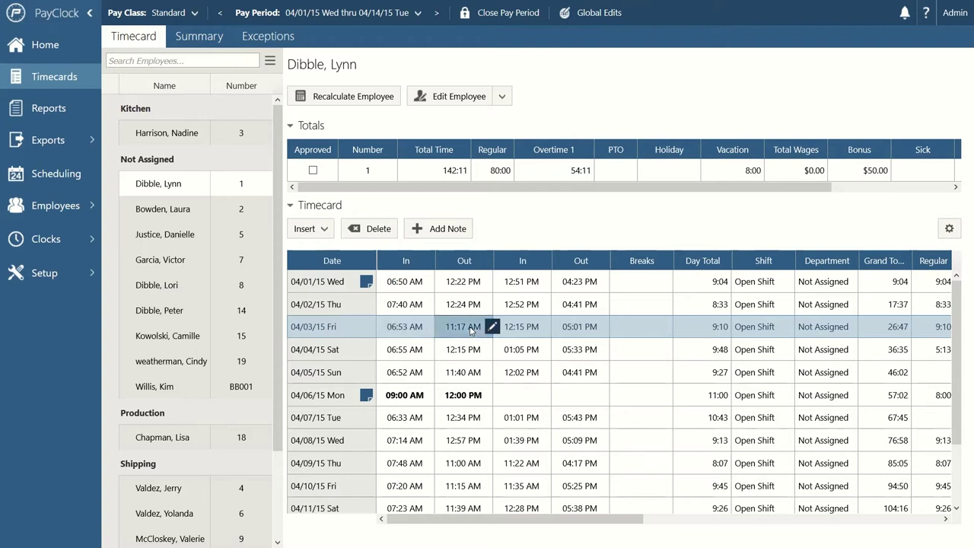
pyautogui.click(529, 328)
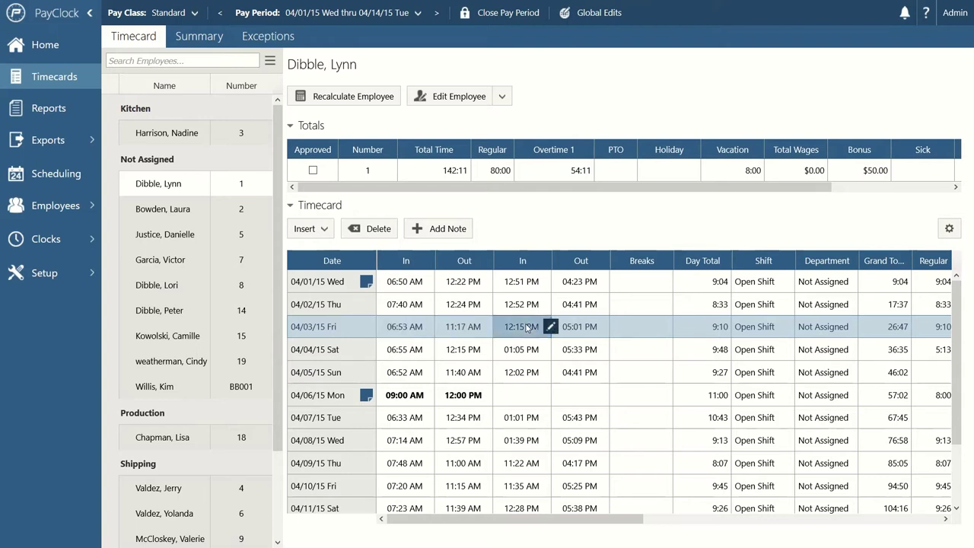
pyautogui.click(571, 332)
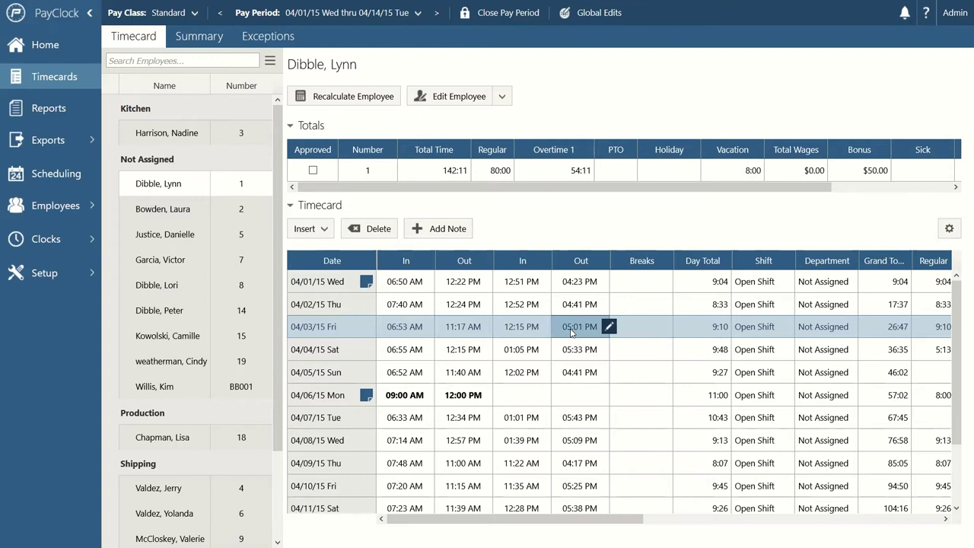
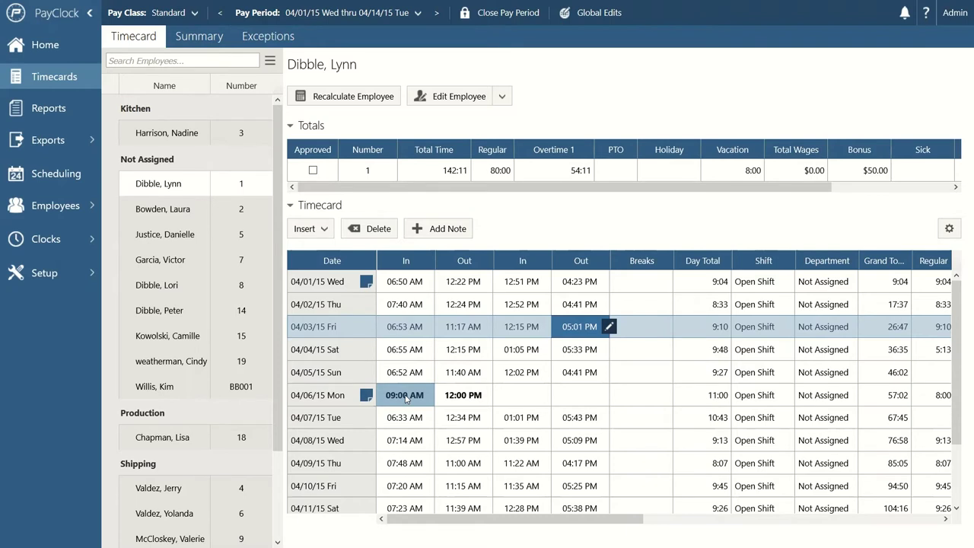
# Set the In punch on 04/06/15 Mon to 08:00 AM in the employee's timecard
pyautogui.click(405, 396)
pyautogui.write('0')
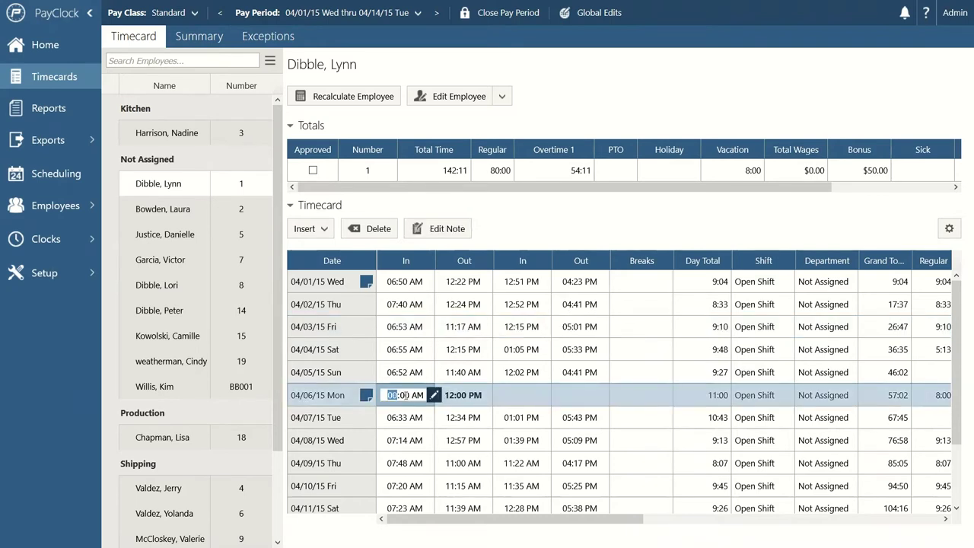
pyautogui.write('8')
pyautogui.press('Return')
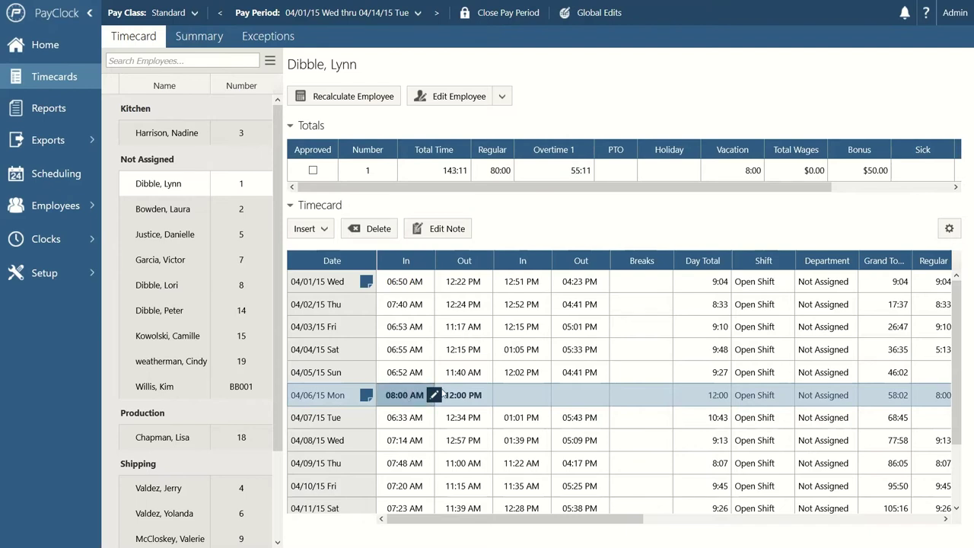
# Delete the 12:00 PM Out punch on 04/06/15 Mon from the timecard
pyautogui.click(470, 396)
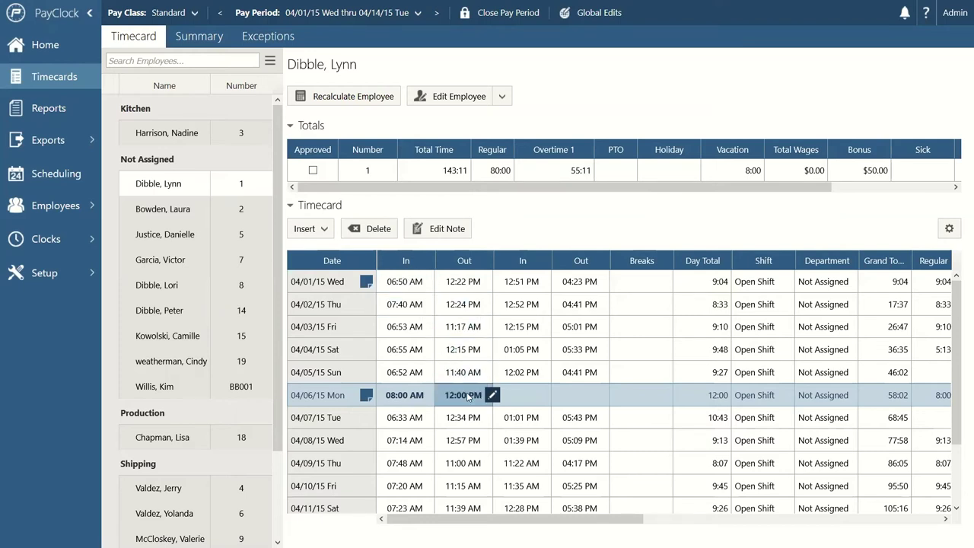
pyautogui.click(371, 229)
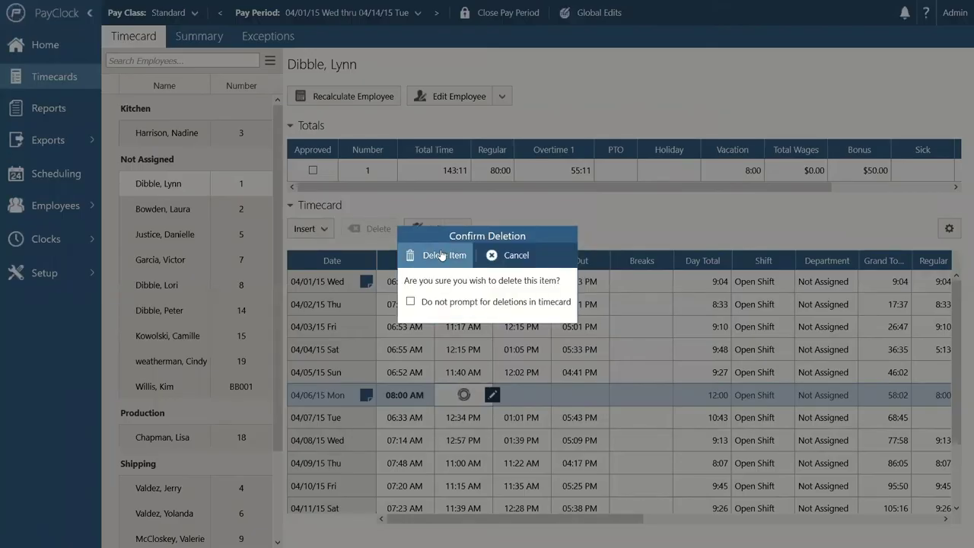
pyautogui.click(442, 255)
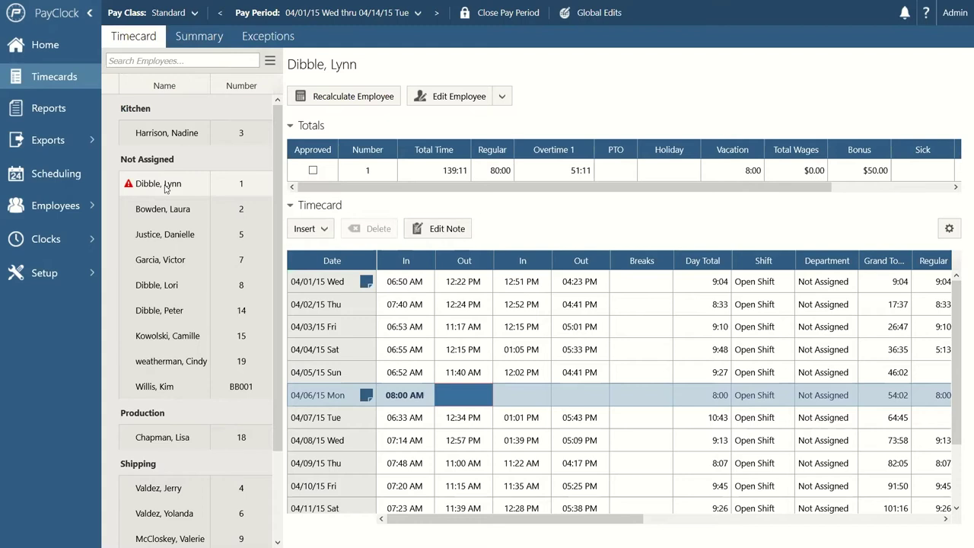
# Return to the home dashboard and examine the bar in the Exceptions Overview chart
pyautogui.click(50, 45)
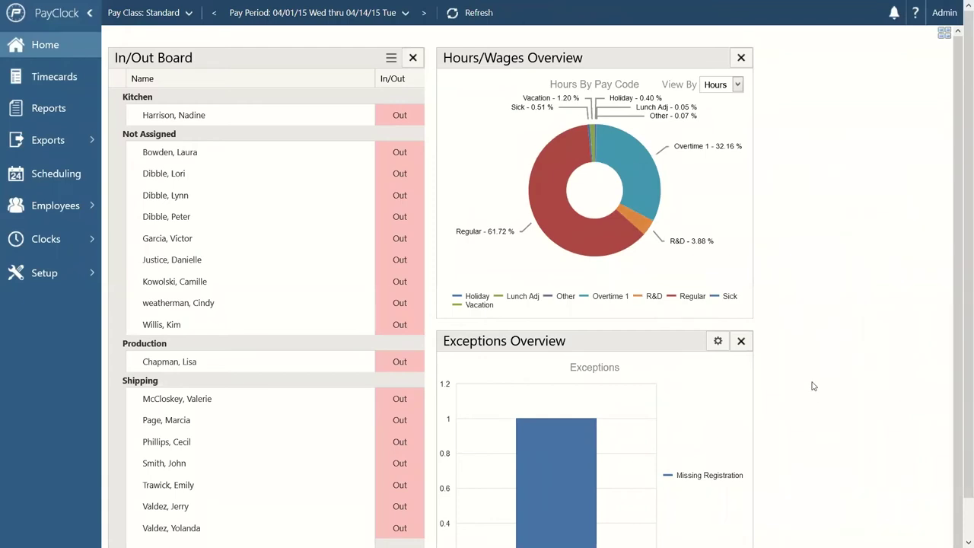
pyautogui.scroll(-1, 812, 386)
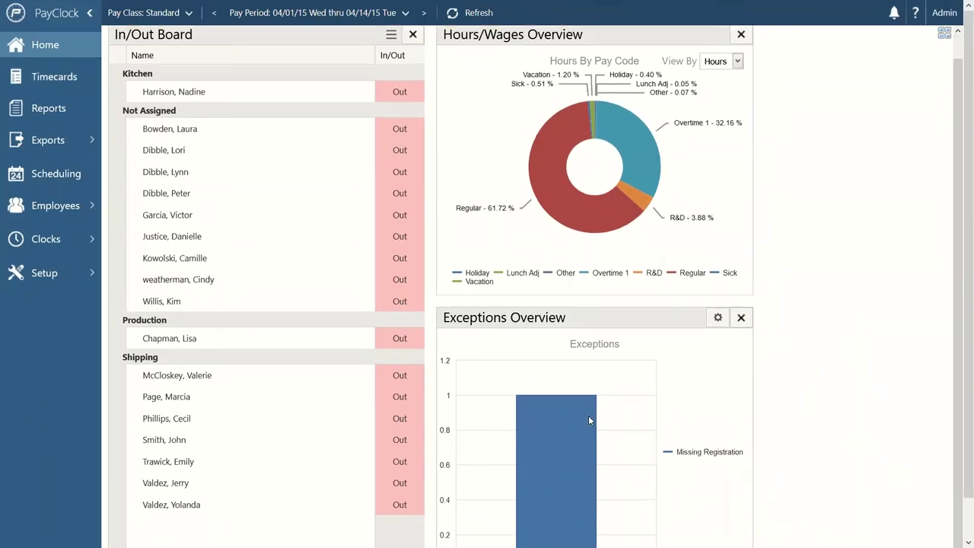
pyautogui.moveTo(584, 420)
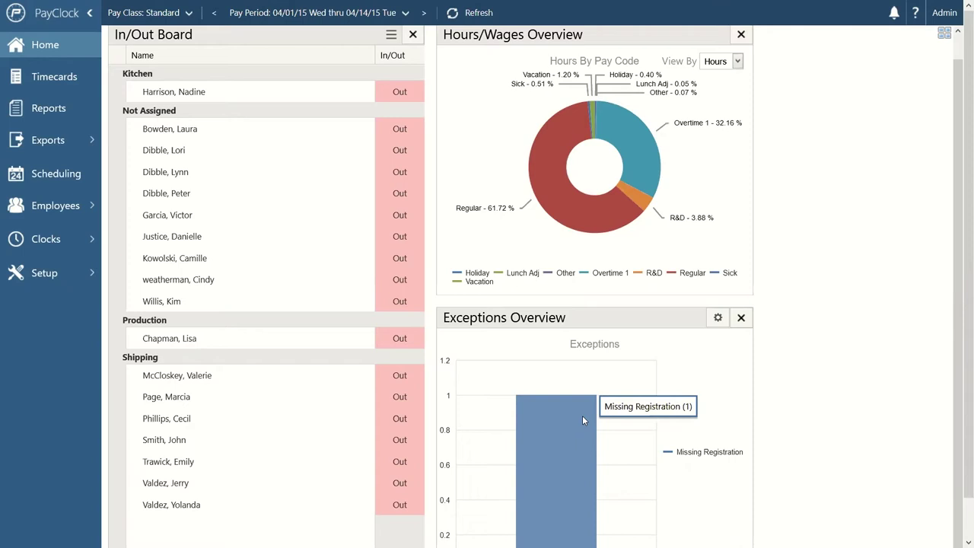
# Reopen the timecard of the employee flagged with a warning and view the kinds of entries that can be inserted
pyautogui.click(43, 88)
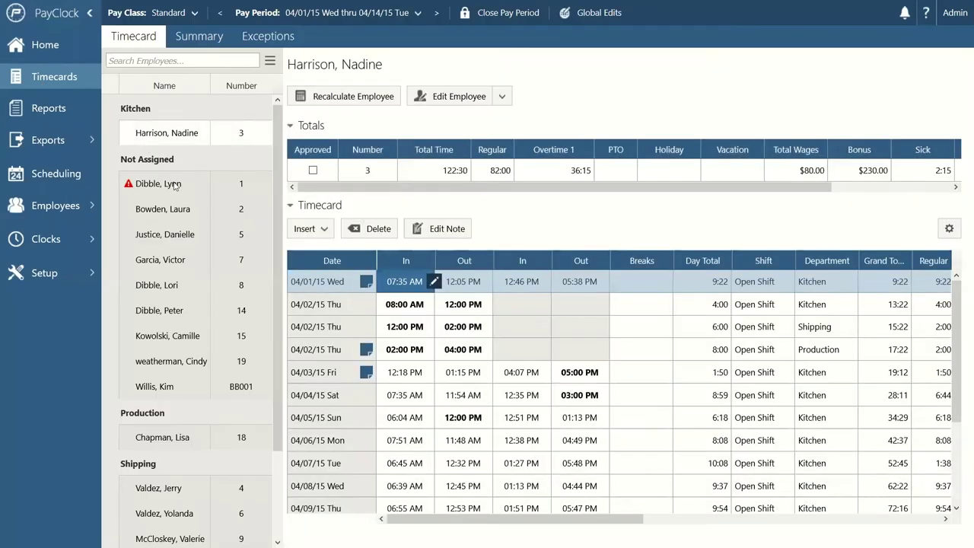
pyautogui.click(175, 187)
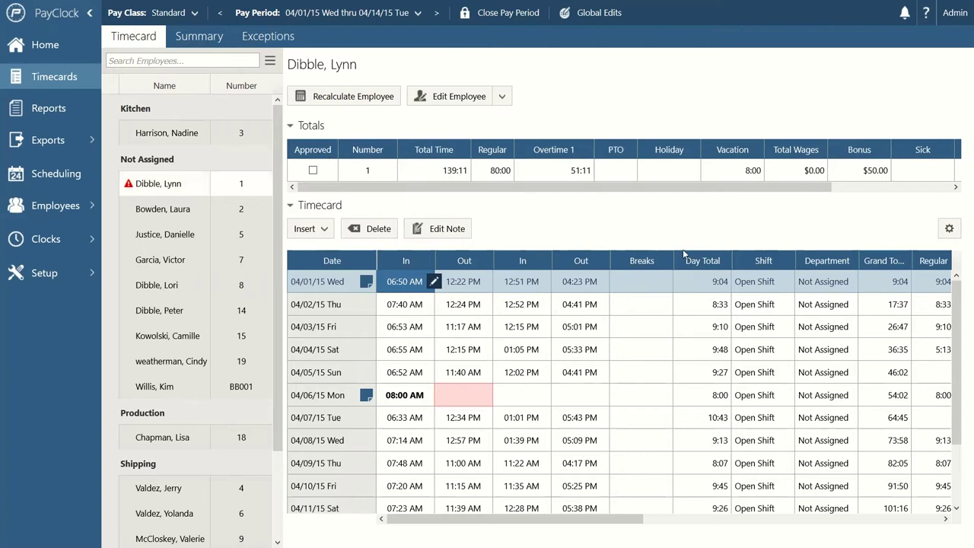
pyautogui.click(320, 232)
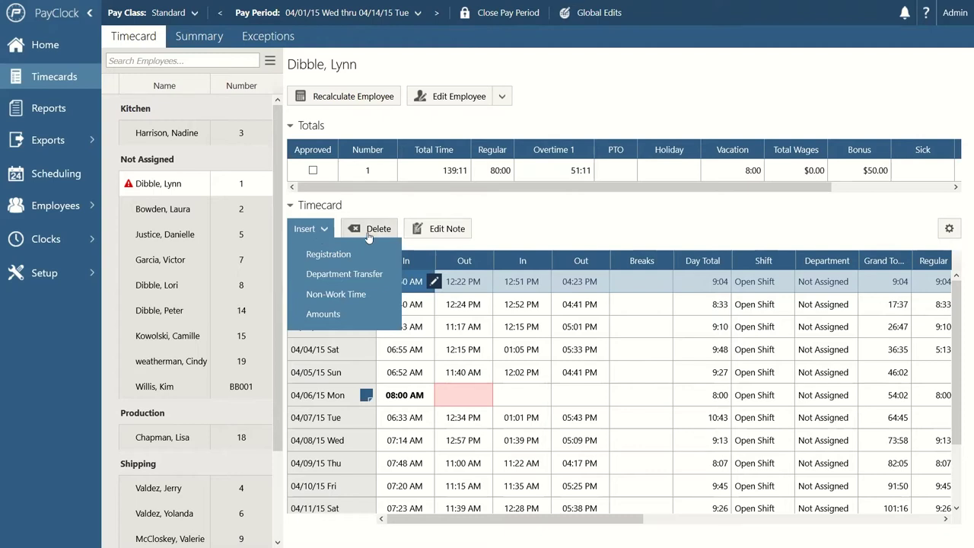
pyautogui.click(490, 233)
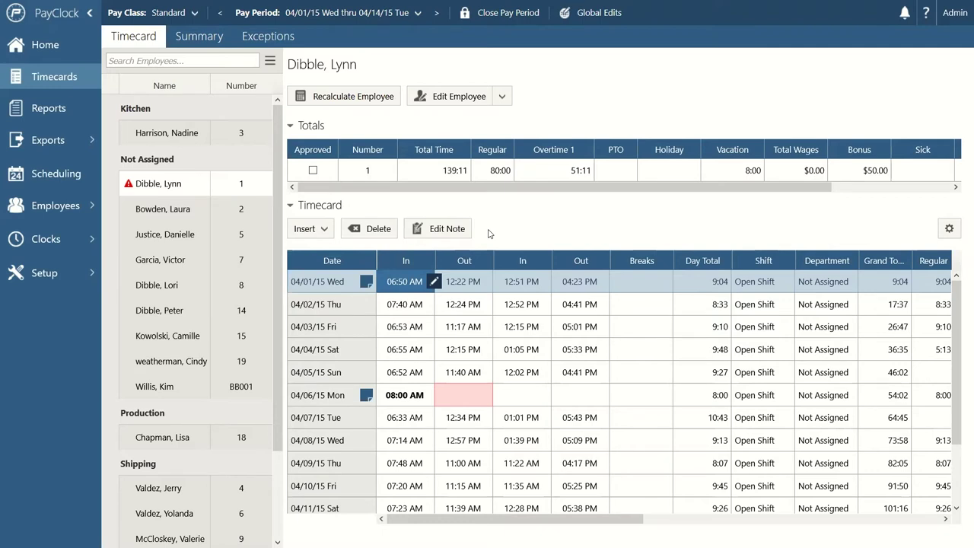
# View the timecard of the third employee under Not Assigned and the timecard summary of all employees
pyautogui.click(189, 236)
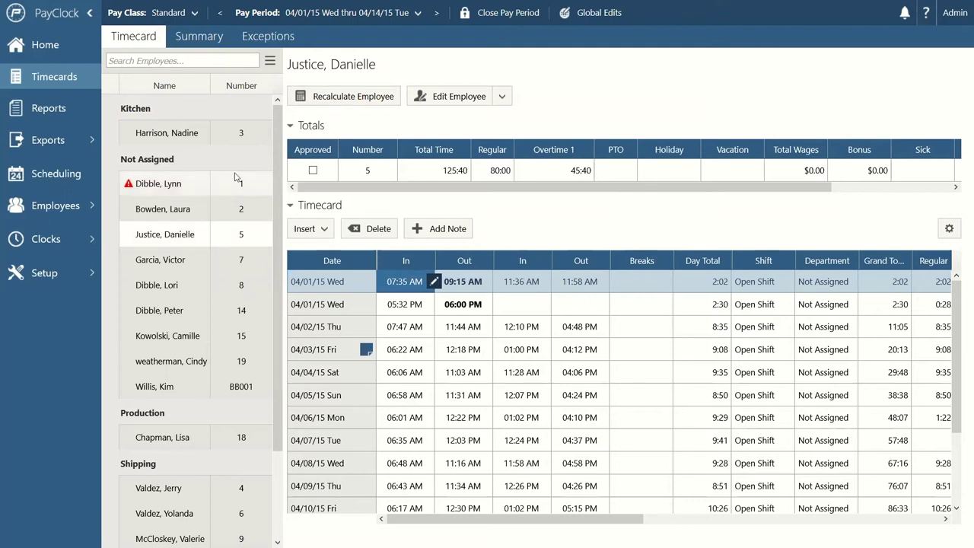
pyautogui.click(204, 41)
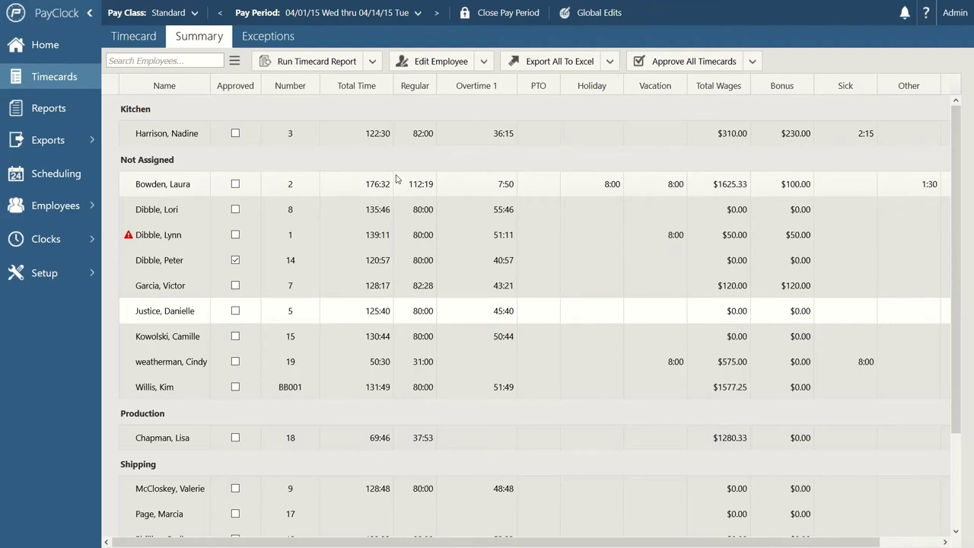
pyautogui.doubleClick(155, 237)
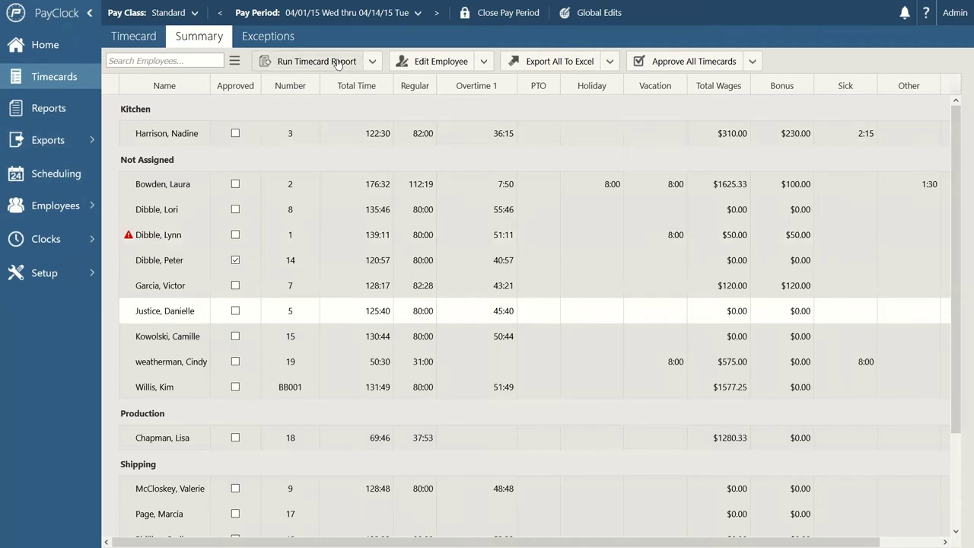
# Resolve the Missing Registration exception on 04/06/15 Mon by inserting a 12:00 PM registration from the exceptions view and saving it
pyautogui.click(265, 38)
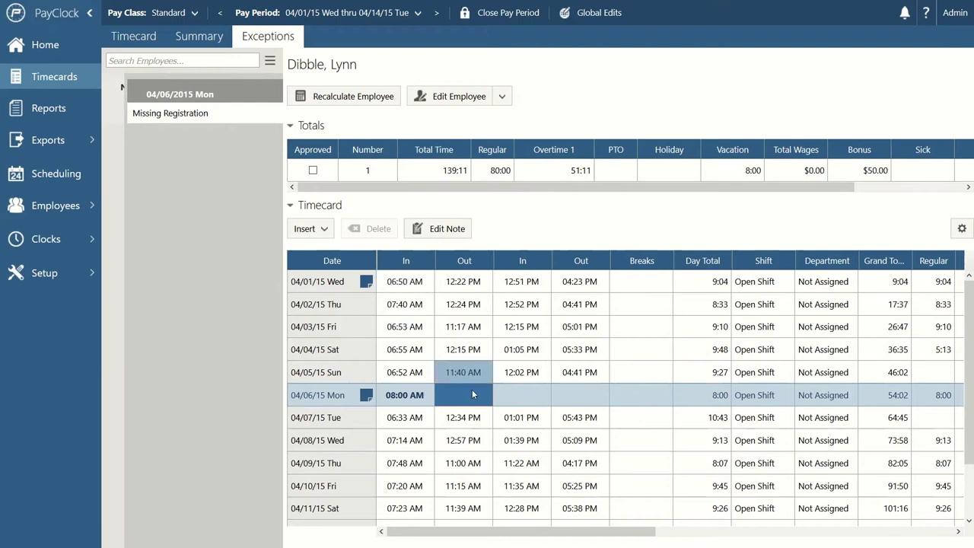
pyautogui.moveTo(471, 395)
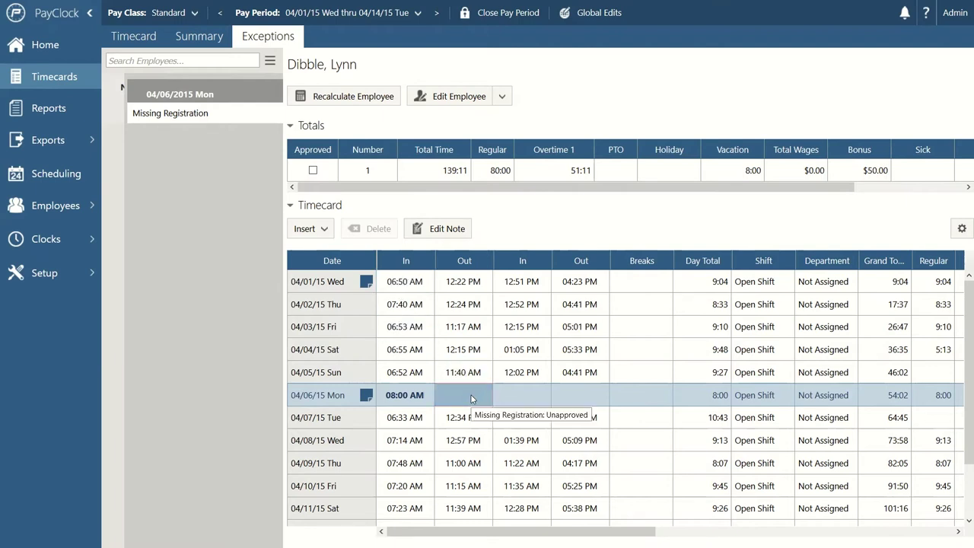
pyautogui.click(315, 232)
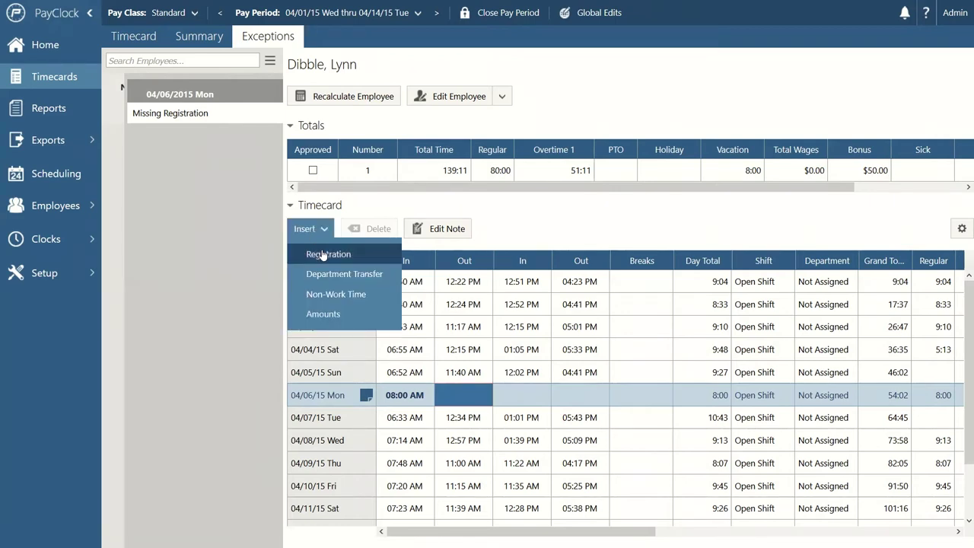
pyautogui.click(328, 254)
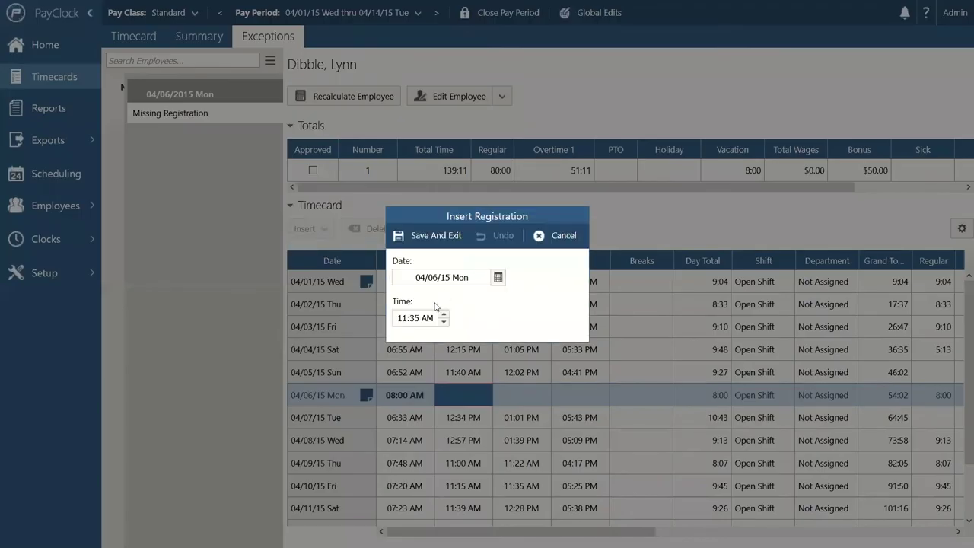
pyautogui.click(400, 318)
pyautogui.write('12')
pyautogui.write('00')
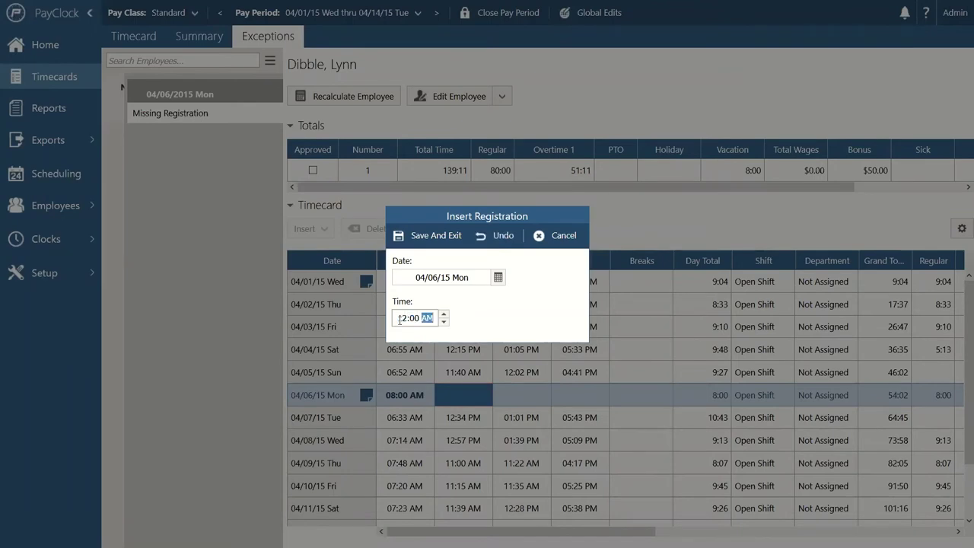
pyautogui.write('p')
pyautogui.click(421, 238)
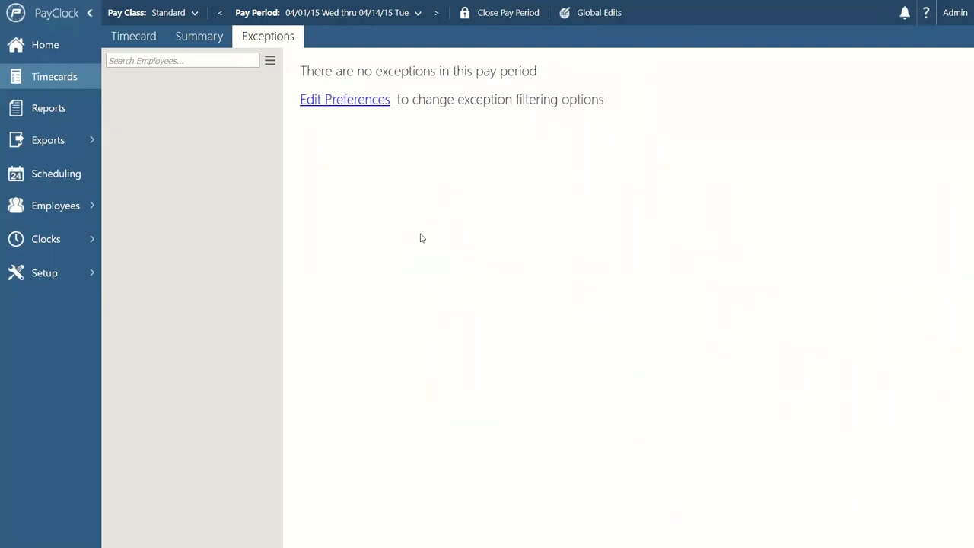
# Check the corrected timecard and the home dashboard, and reopen the timecard of the first employee under Not Assigned
pyautogui.click(130, 38)
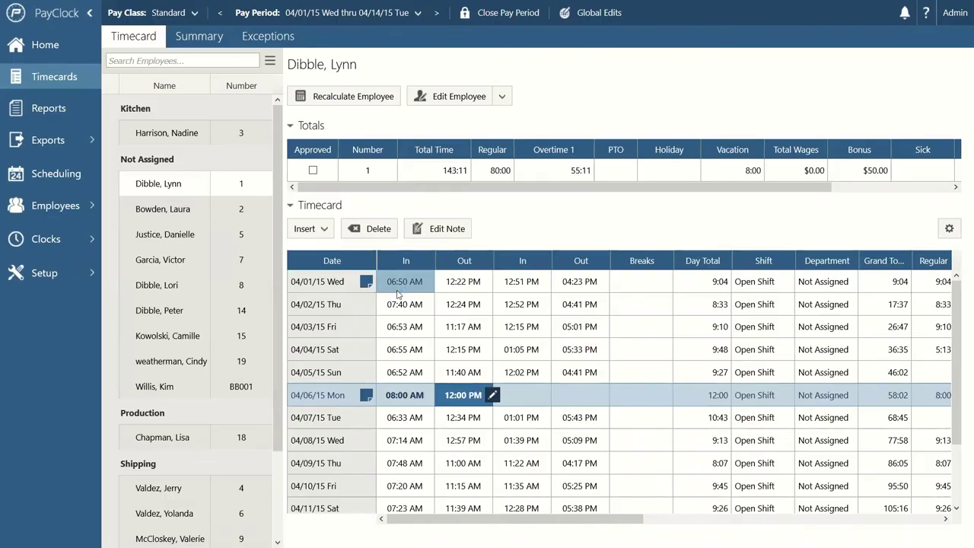
pyautogui.click(45, 52)
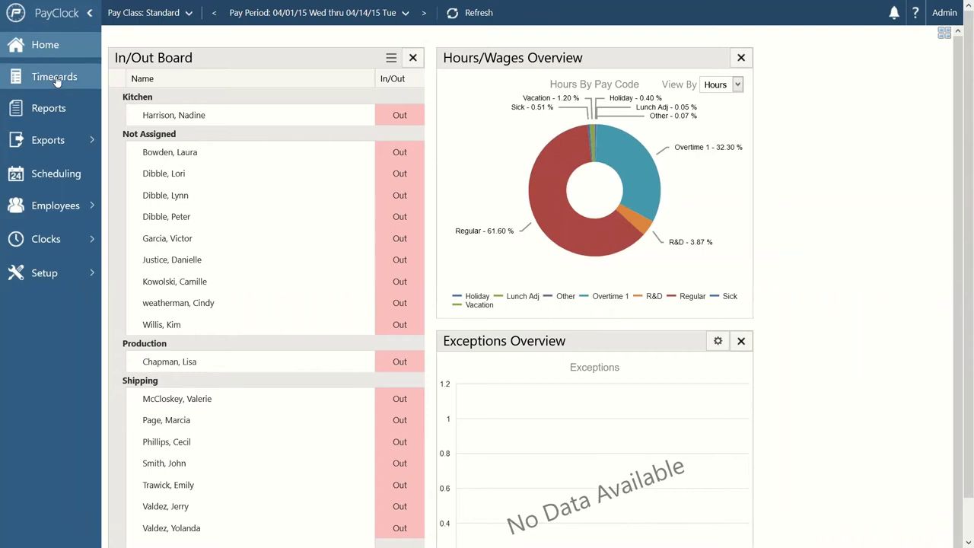
pyautogui.click(56, 79)
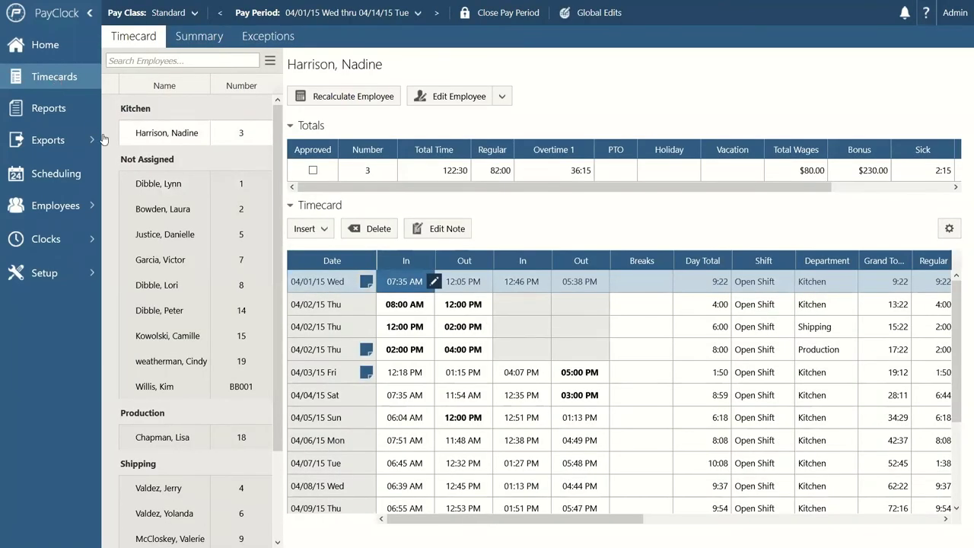
pyautogui.click(157, 195)
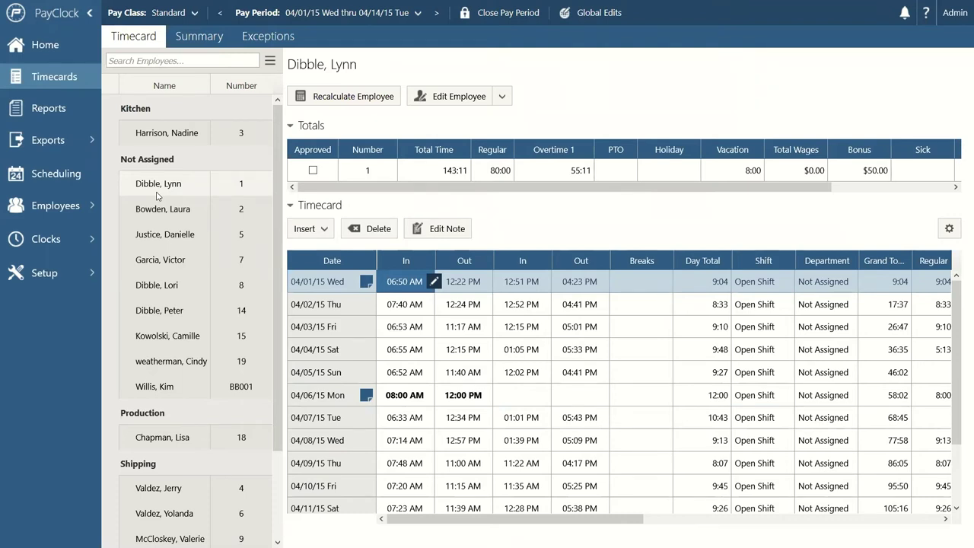
# Open the Employee Timecard report for pay period 04/01/15 thru 04/14/15 and examine page 7 down to its notes
pyautogui.click(36, 108)
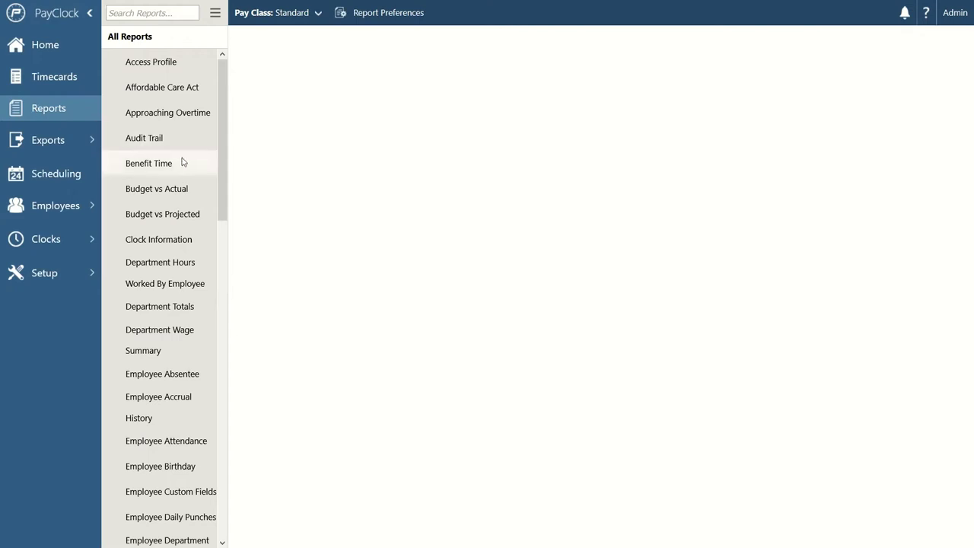
pyautogui.scroll(-10, 181, 162)
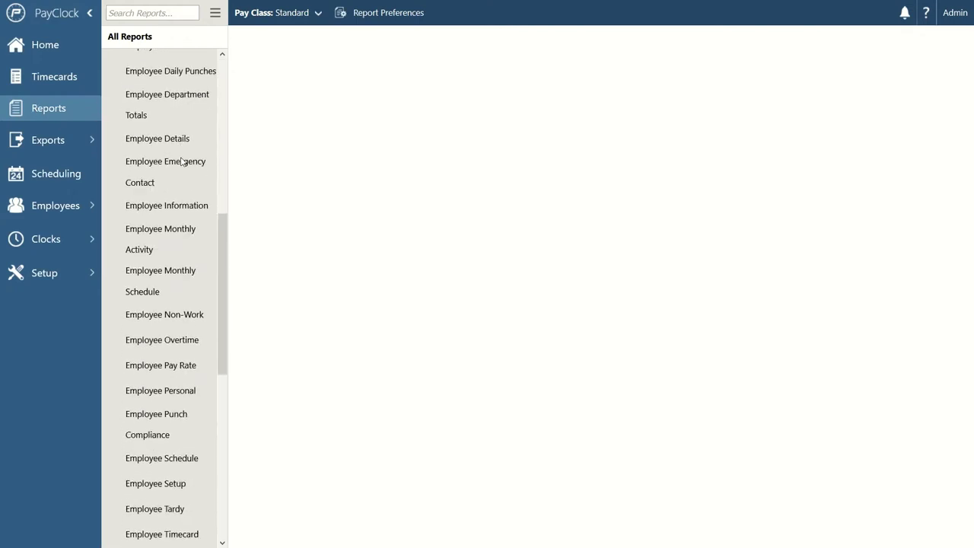
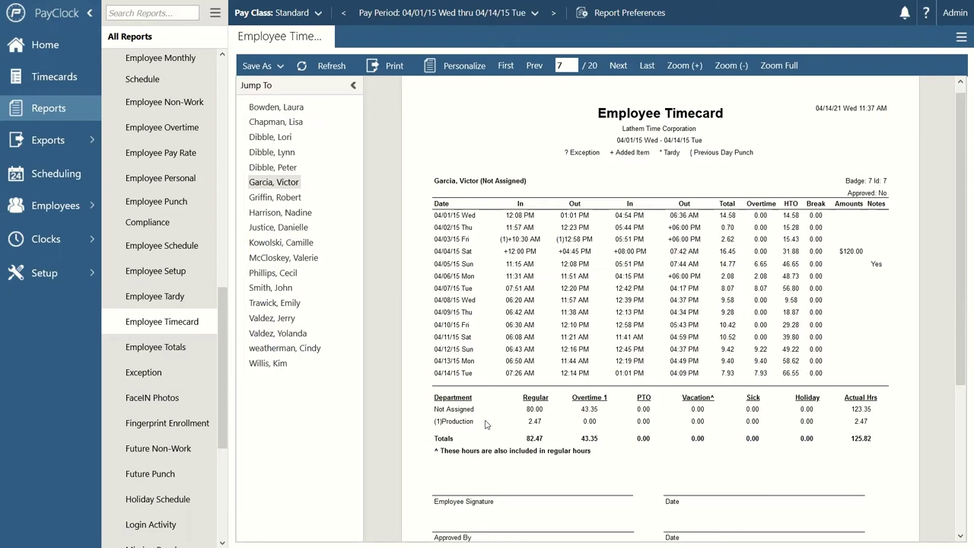
pyautogui.scroll(-3, 486, 424)
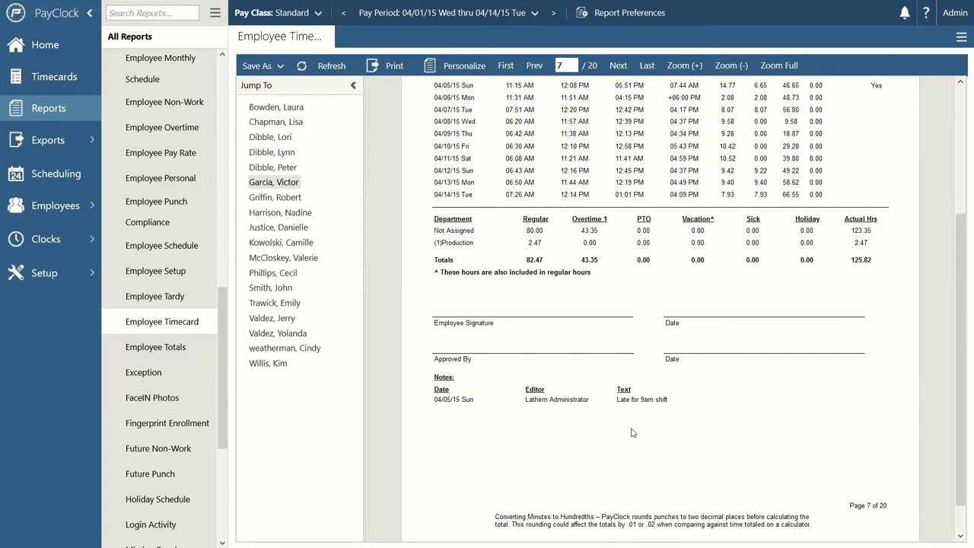
pyautogui.scroll(5, 631, 433)
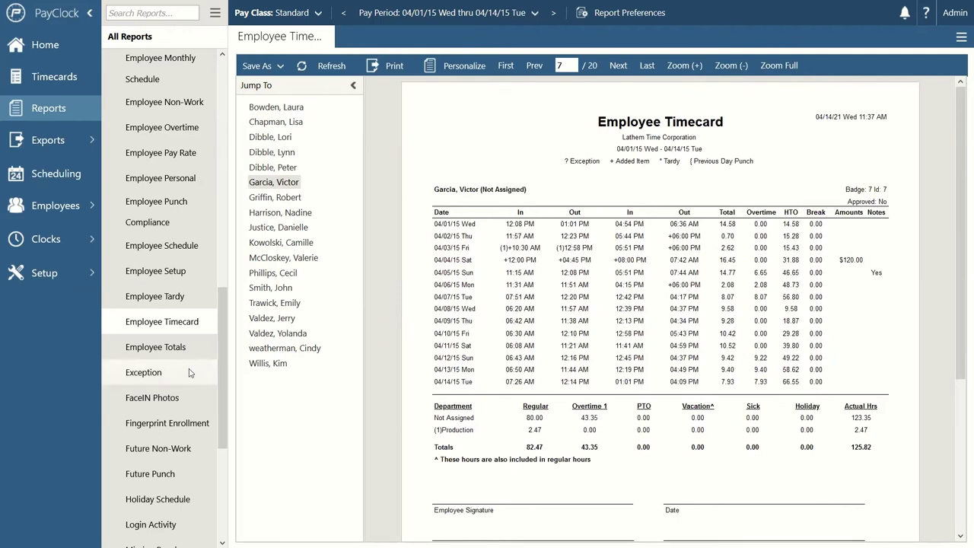
# Run the Period Totals and Employee Punch Compliance reports and view the compliance report without its personalization options
pyautogui.scroll(-6, 176, 372)
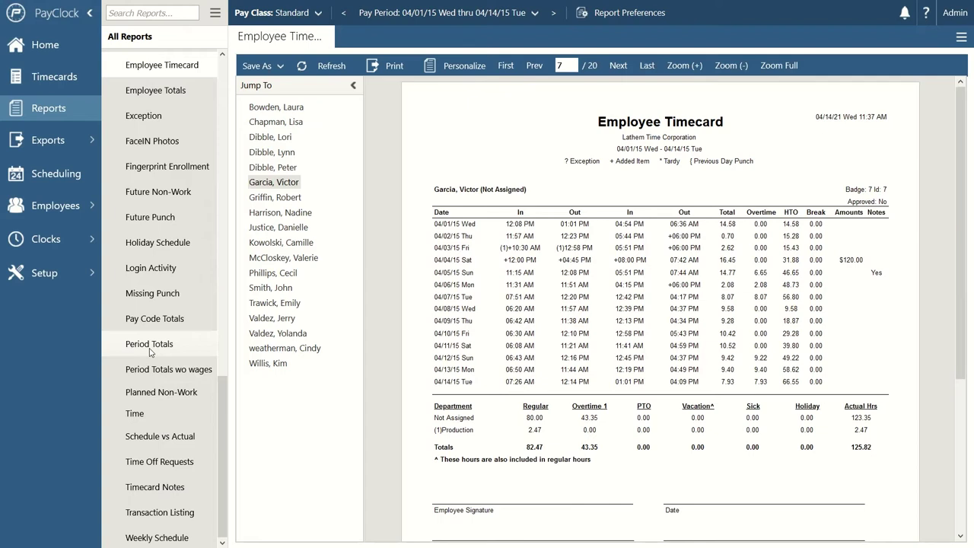
pyautogui.click(151, 346)
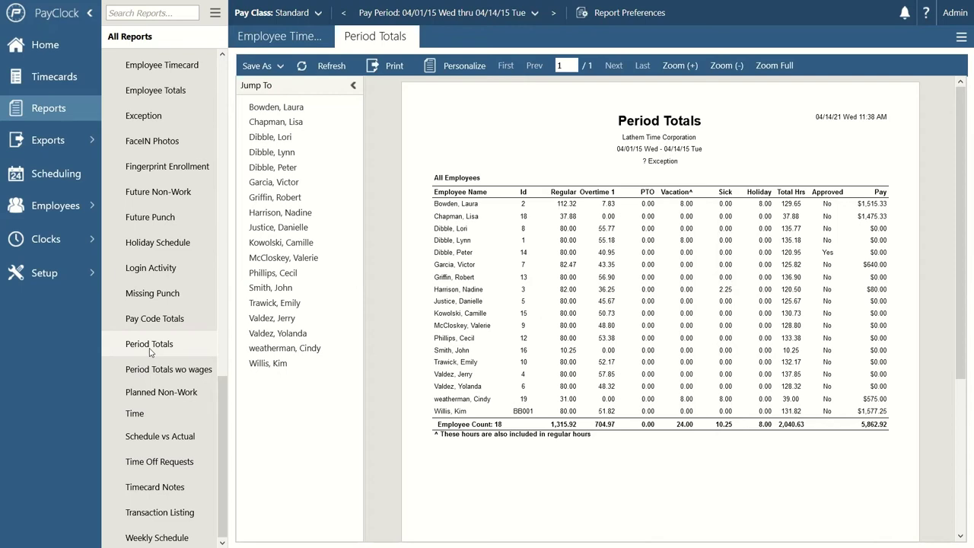
pyautogui.scroll(5, 150, 352)
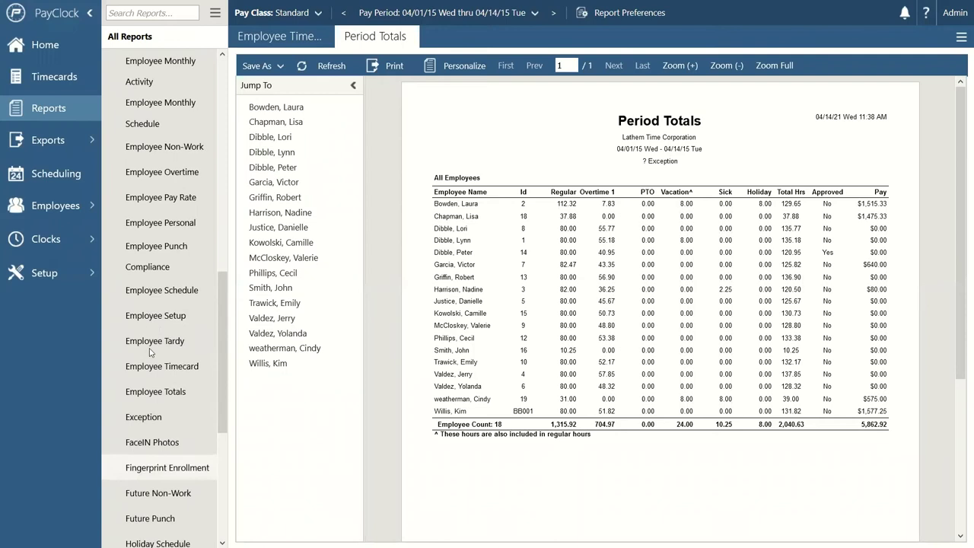
pyautogui.click(159, 248)
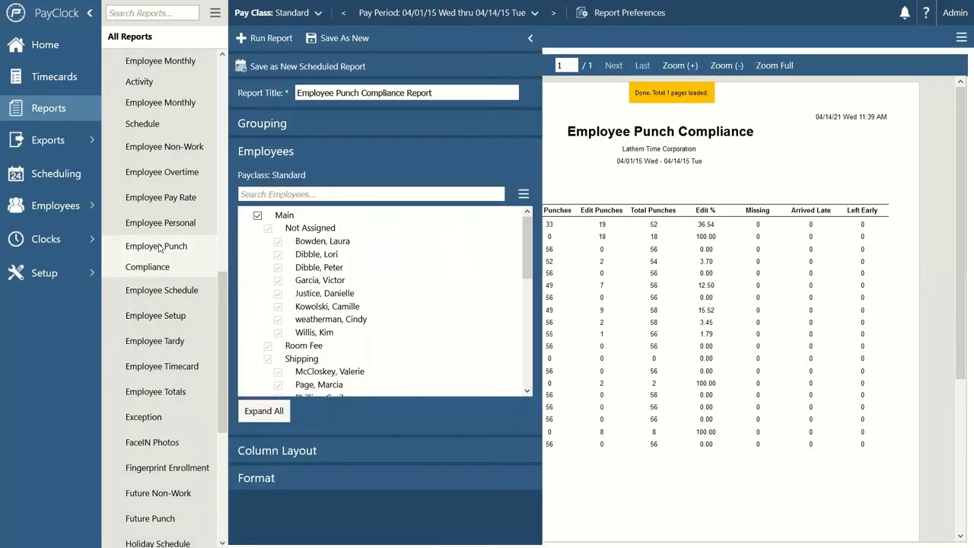
pyautogui.click(530, 38)
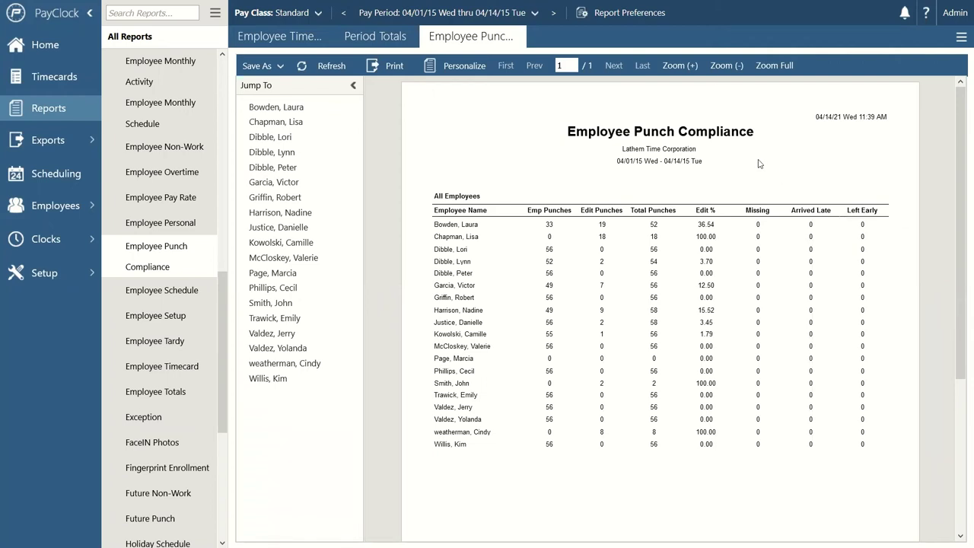
# Look through the list of available reports from Access Profile to the employee reports
pyautogui.click(365, 25)
pyautogui.scroll(8, 183, 165)
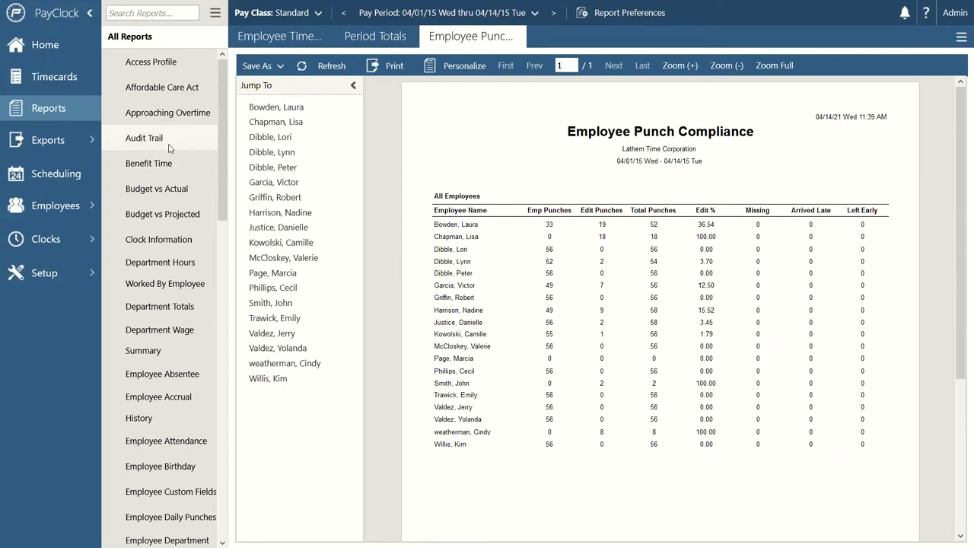
pyautogui.scroll(-3, 169, 148)
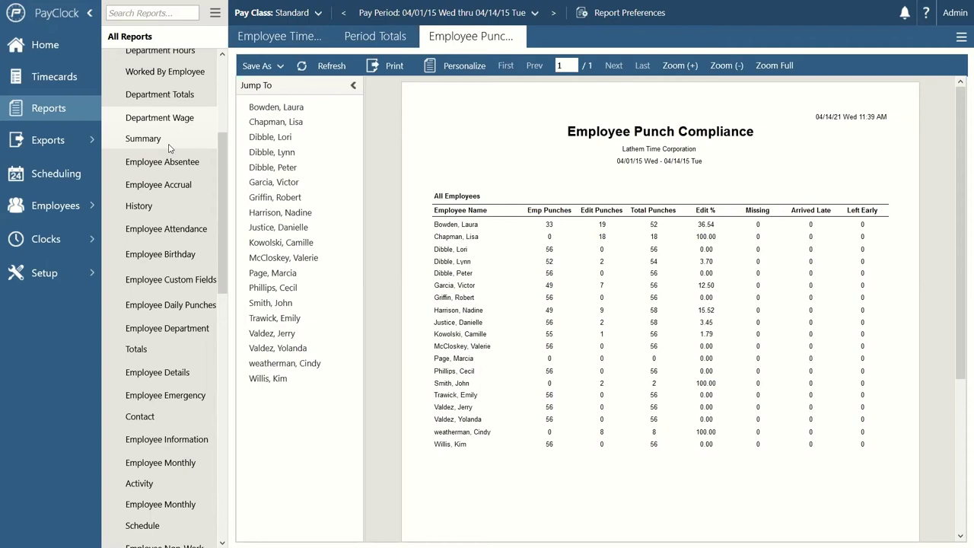
# Examine the payroll types offered for a new payroll export, choose Standard: QuickBooks 2009 and Later, and leave without setting it up
pyautogui.click(48, 142)
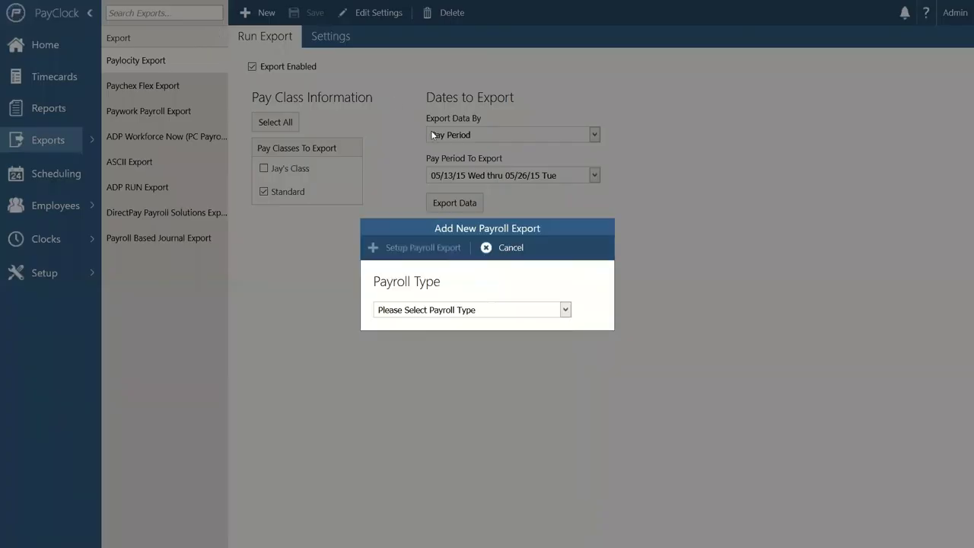
pyautogui.click(565, 310)
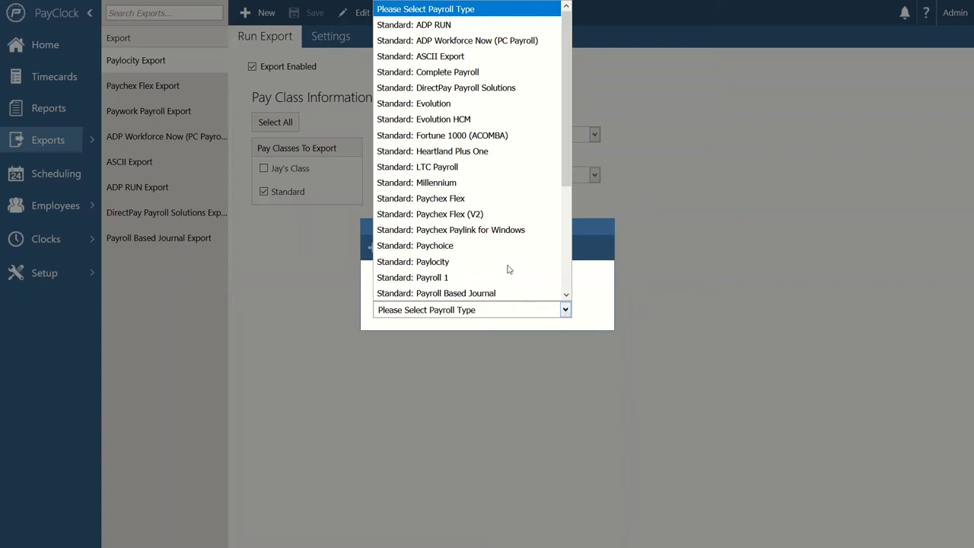
pyautogui.scroll(-4, 502, 263)
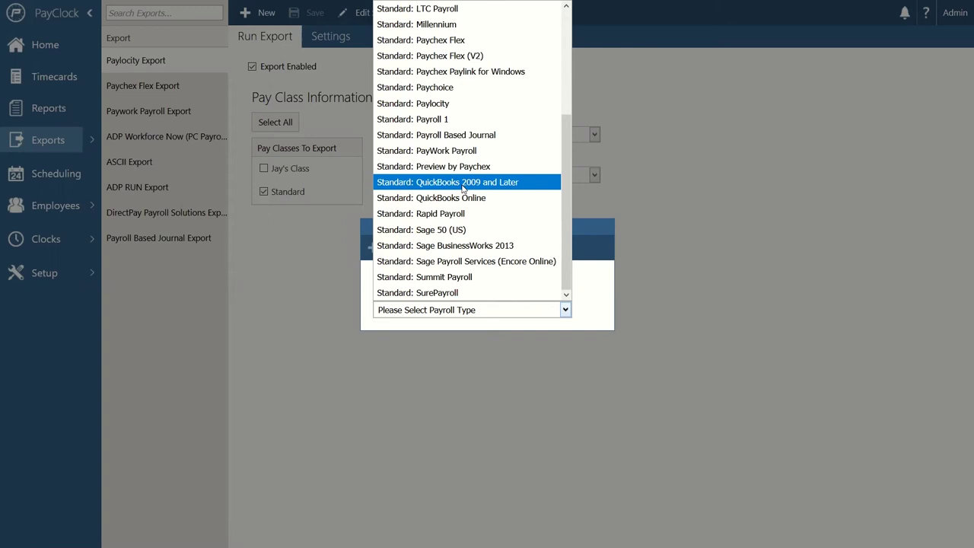
pyautogui.scroll(3, 462, 188)
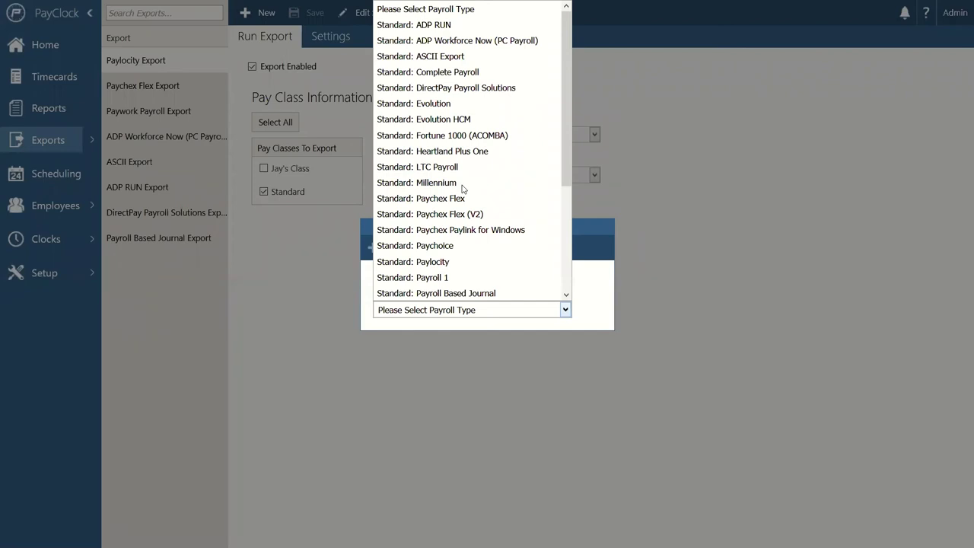
pyautogui.scroll(-3, 462, 188)
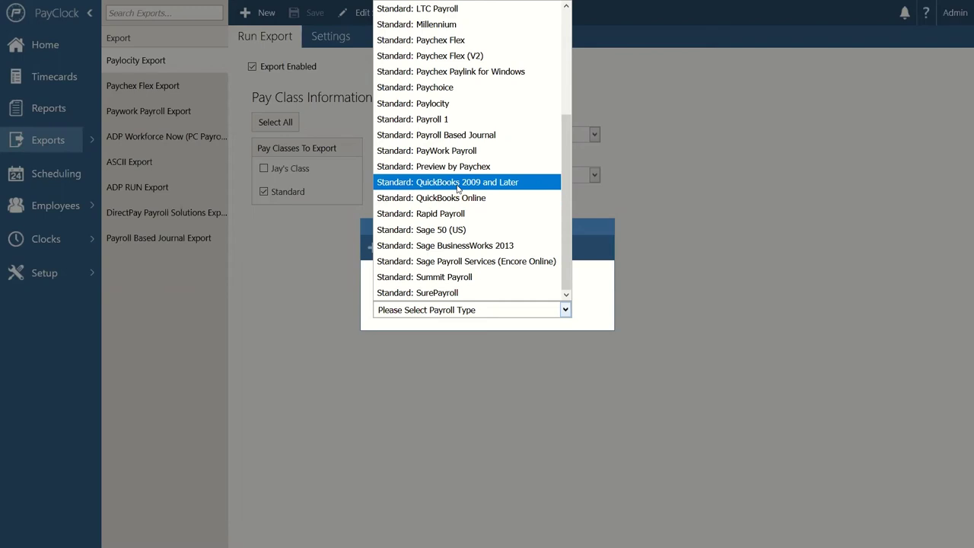
pyautogui.click(459, 183)
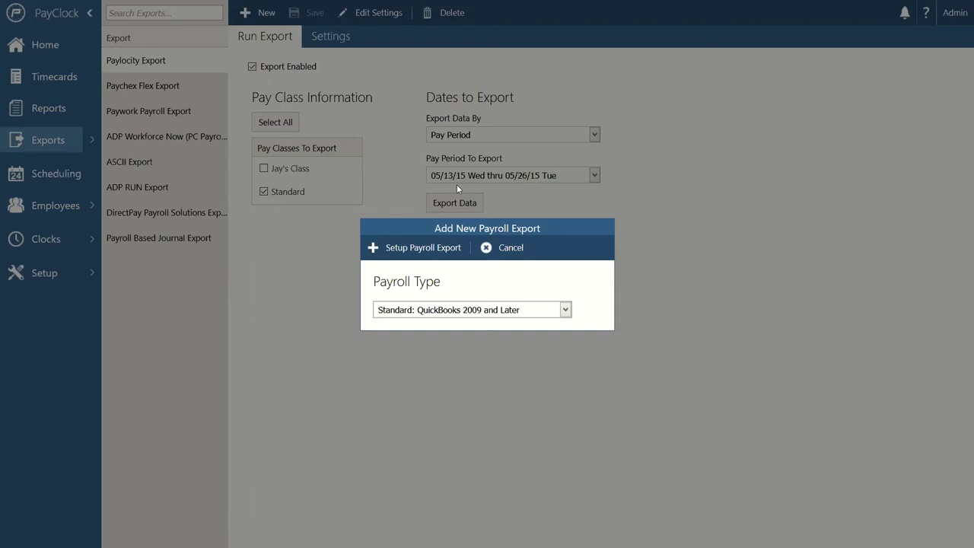
pyautogui.click(521, 250)
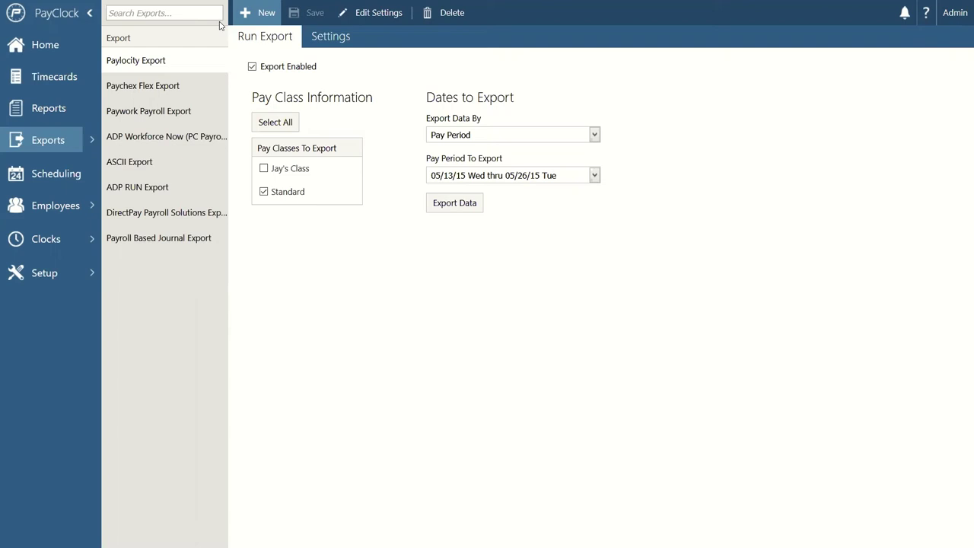
# View the general details of the contract employee, including the options for type of employee and home department
pyautogui.click(58, 210)
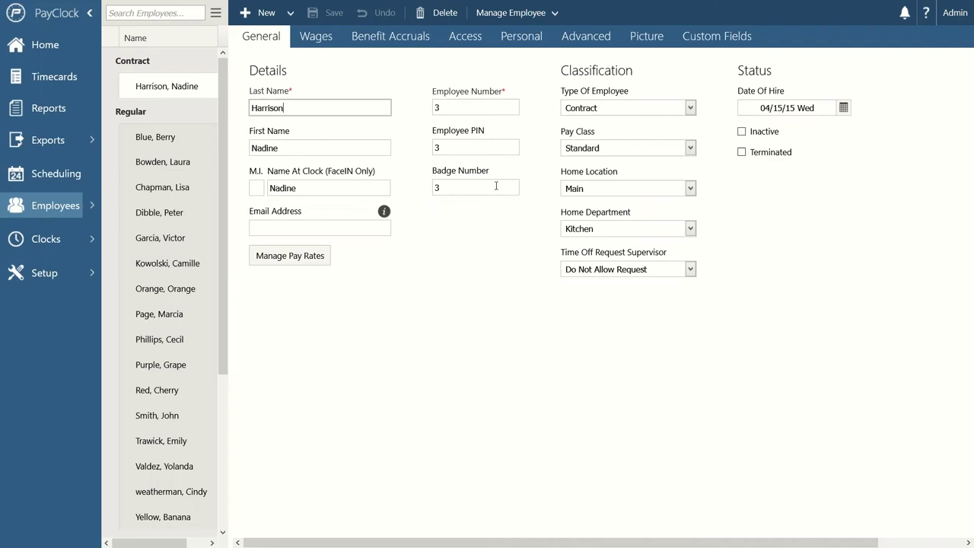
pyautogui.click(653, 108)
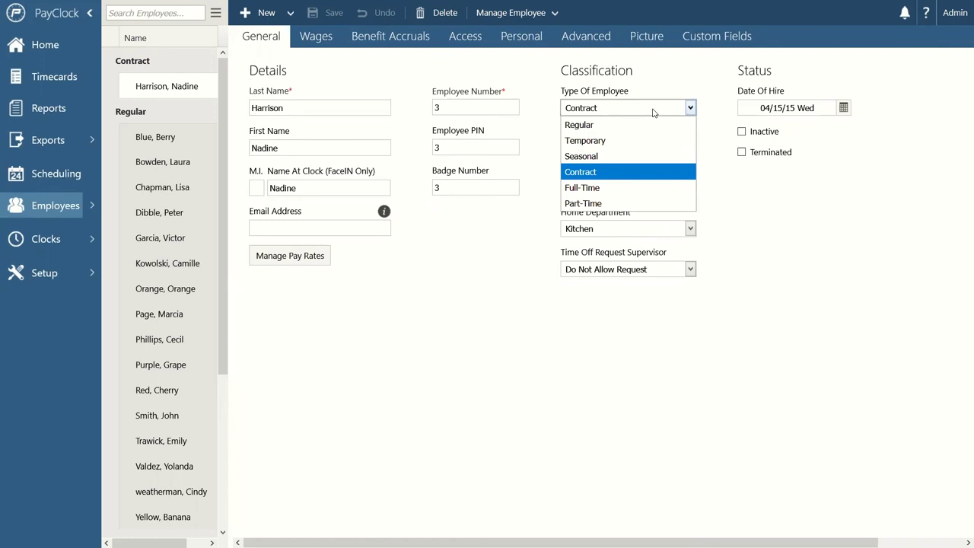
pyautogui.click(653, 112)
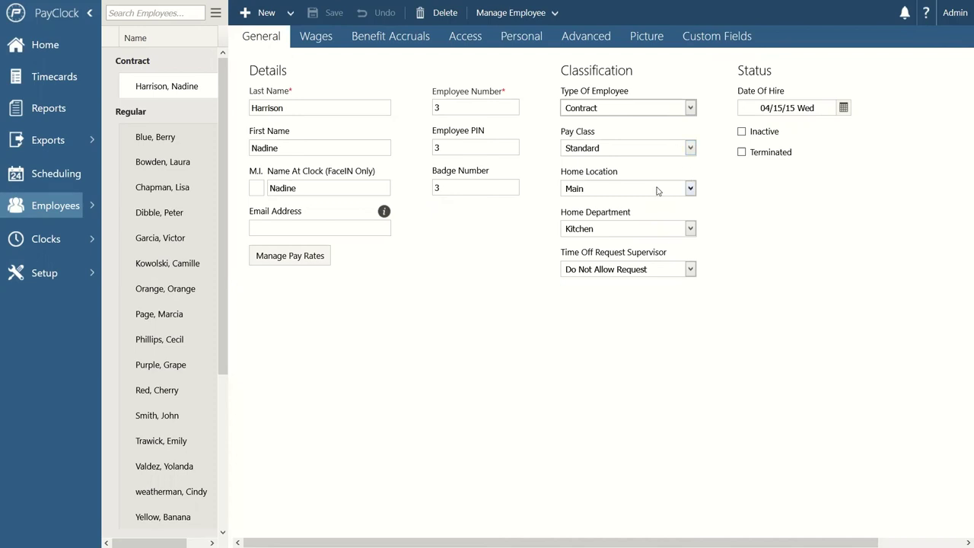
pyautogui.click(664, 230)
pyautogui.click(665, 230)
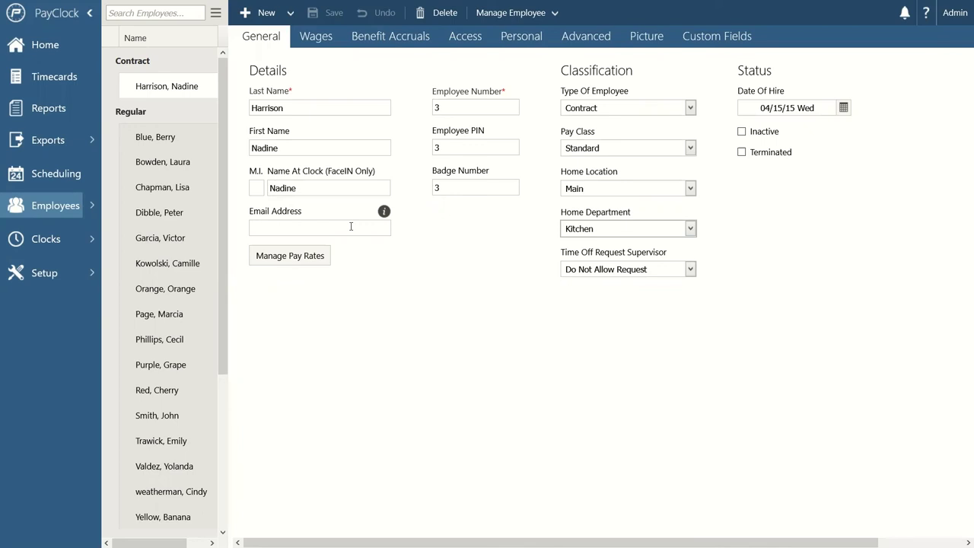
# View the contract employee's access settings, including the mobile application login options, and the employee's personal information
pyautogui.click(458, 47)
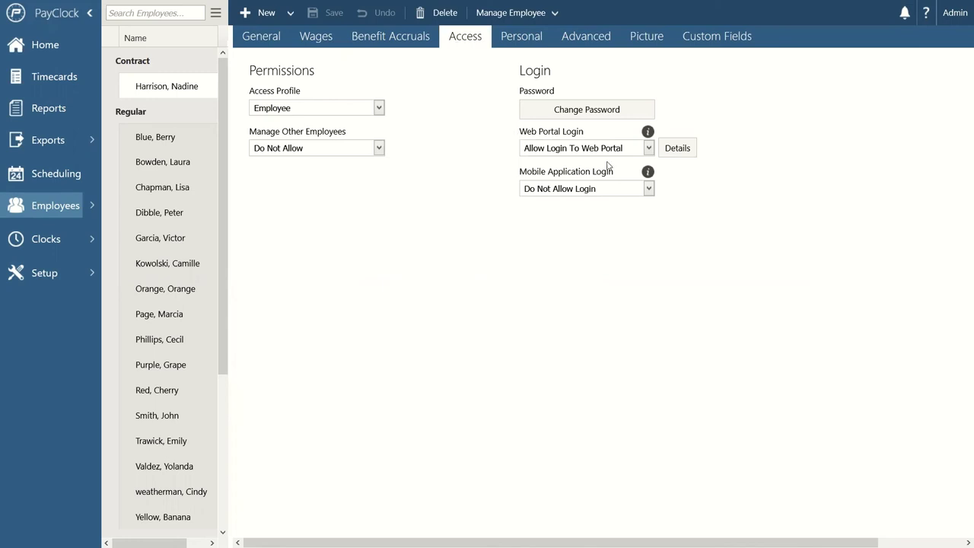
pyautogui.click(648, 189)
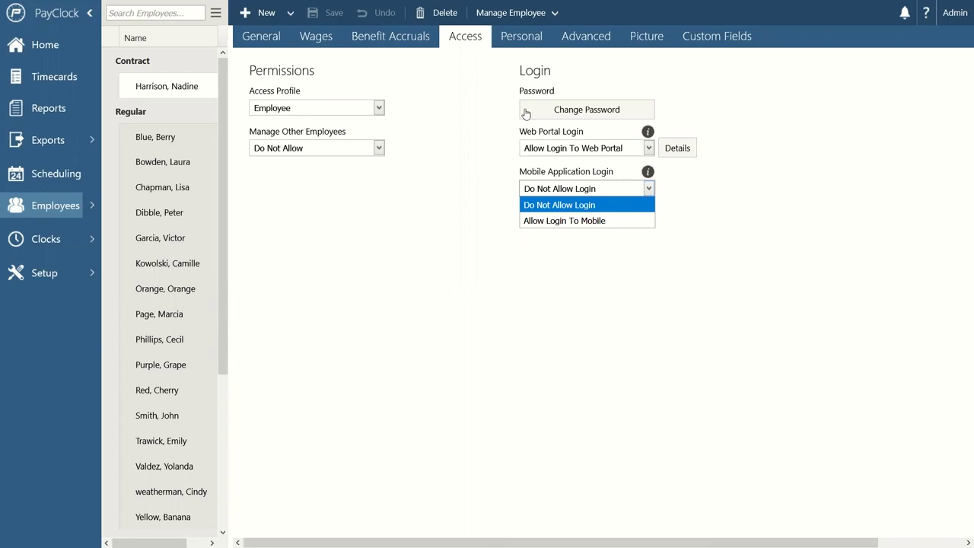
pyautogui.click(513, 48)
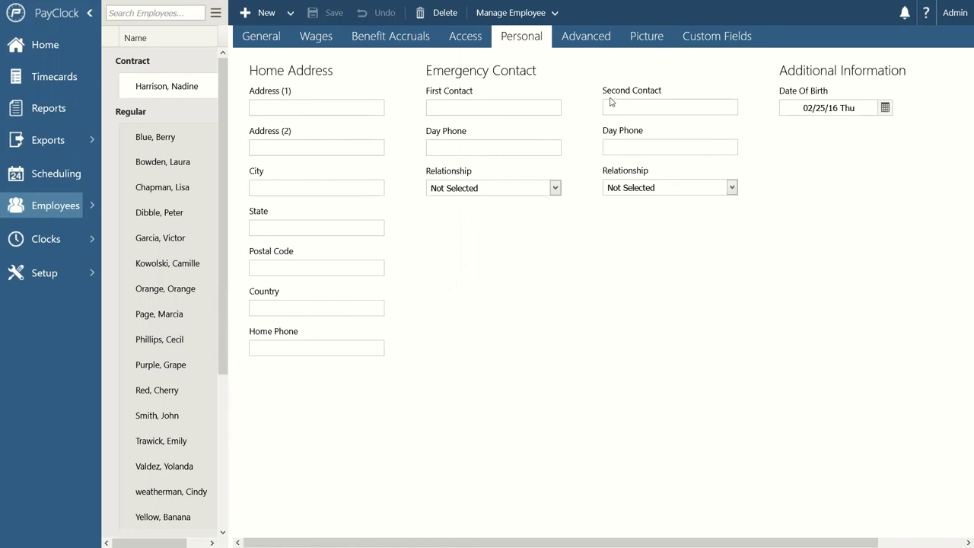
pyautogui.click(636, 49)
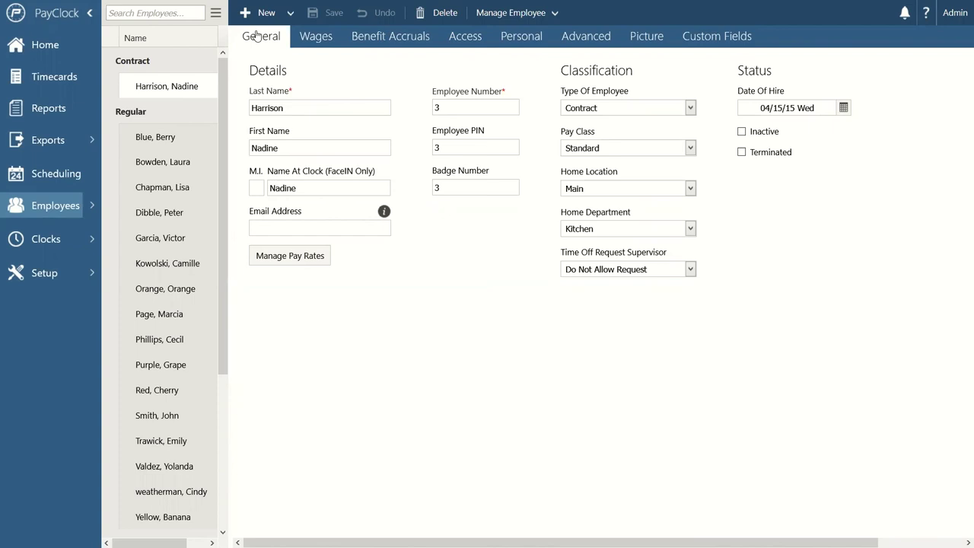
# Open the user setup and view the details of the user with the Supervisor profile, including the available access profiles
pyautogui.click(46, 274)
pyautogui.click(173, 527)
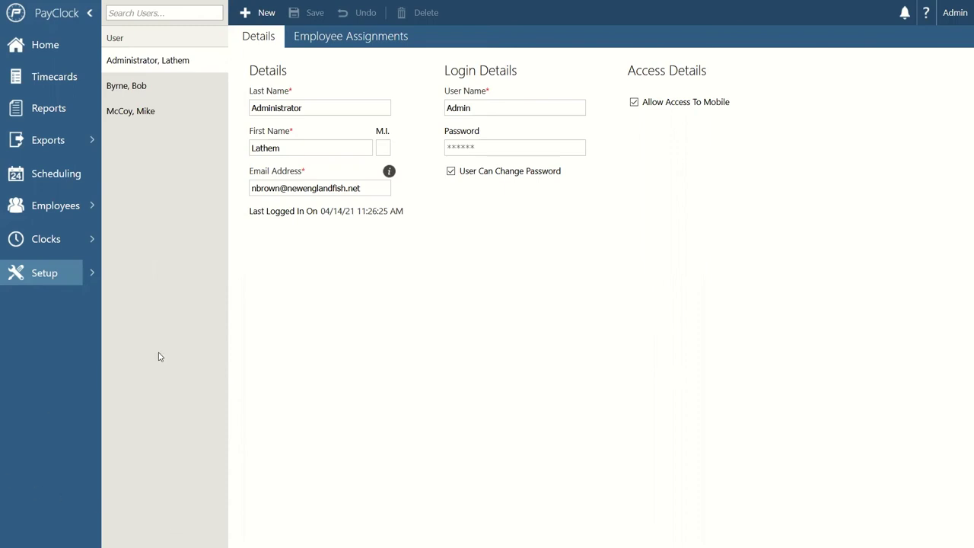
pyautogui.click(164, 115)
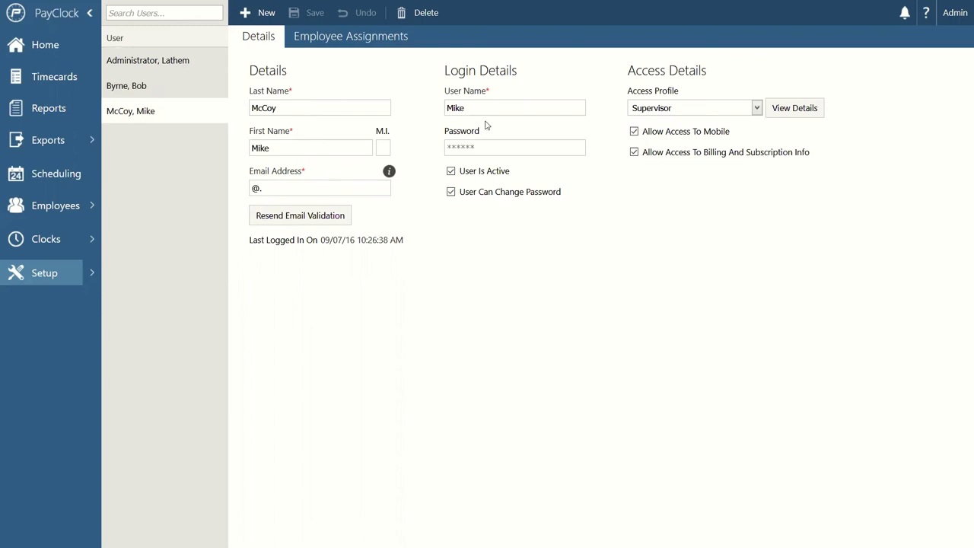
pyautogui.click(710, 112)
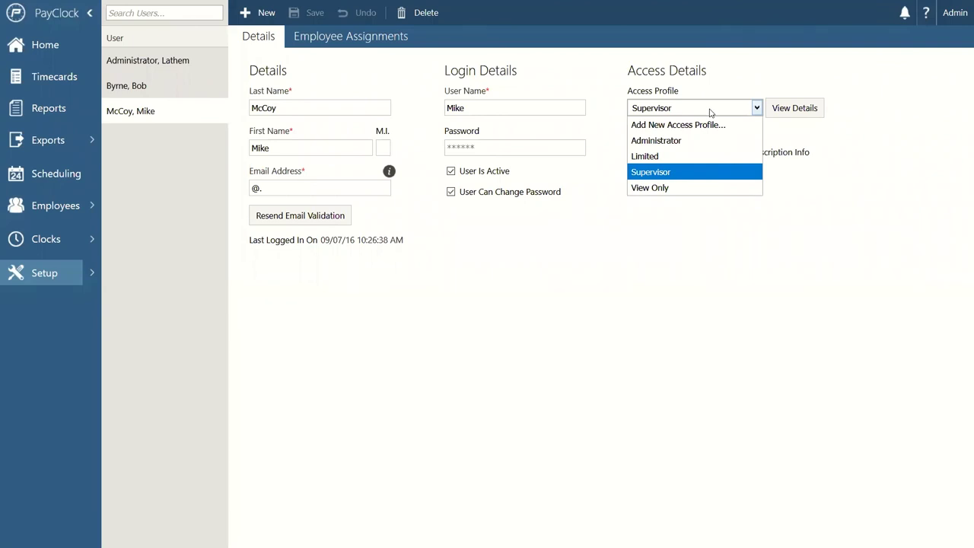
pyautogui.click(710, 113)
# Examine the Administrator and Supervisor access profiles, including the Supervisor's scheduling, reports, clocks, setup and system permissions, and leave them unedited
pyautogui.click(818, 109)
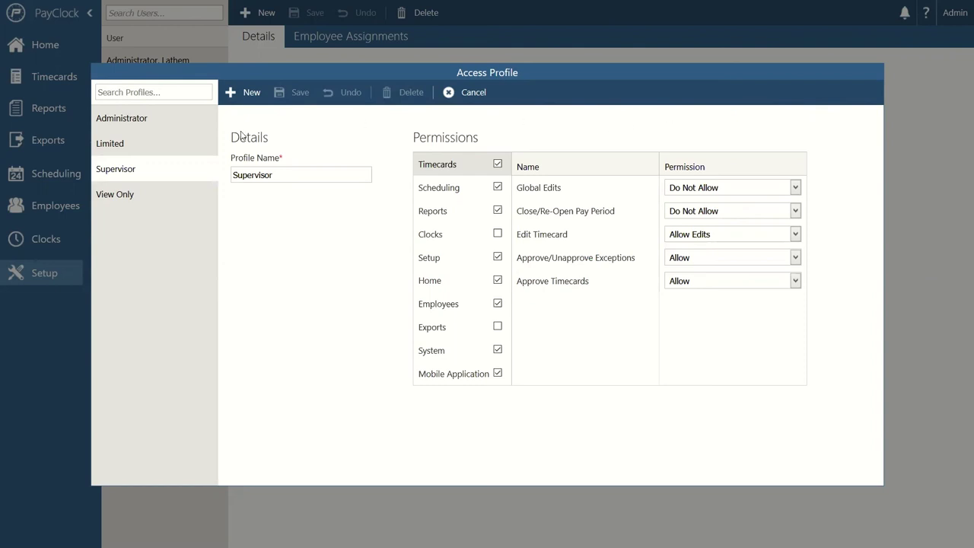
pyautogui.click(177, 119)
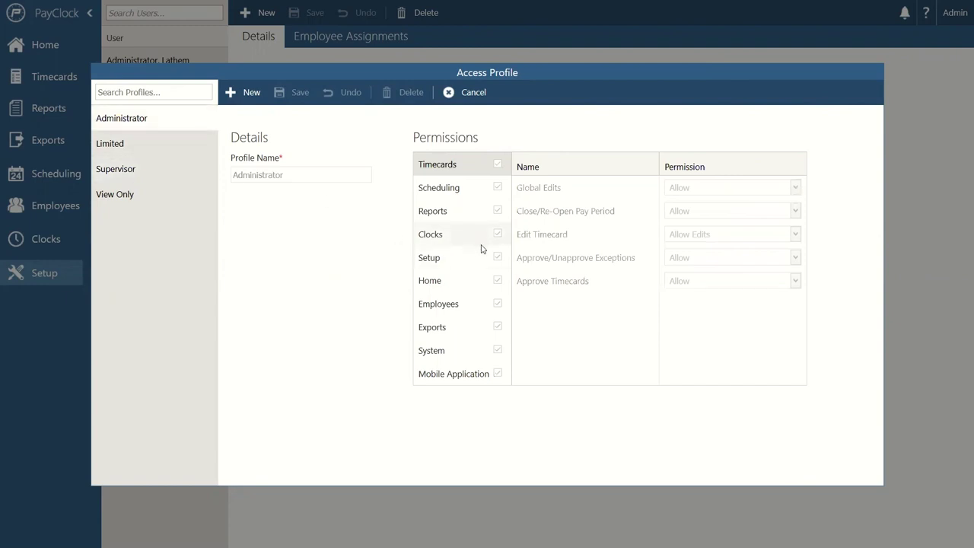
pyautogui.click(172, 178)
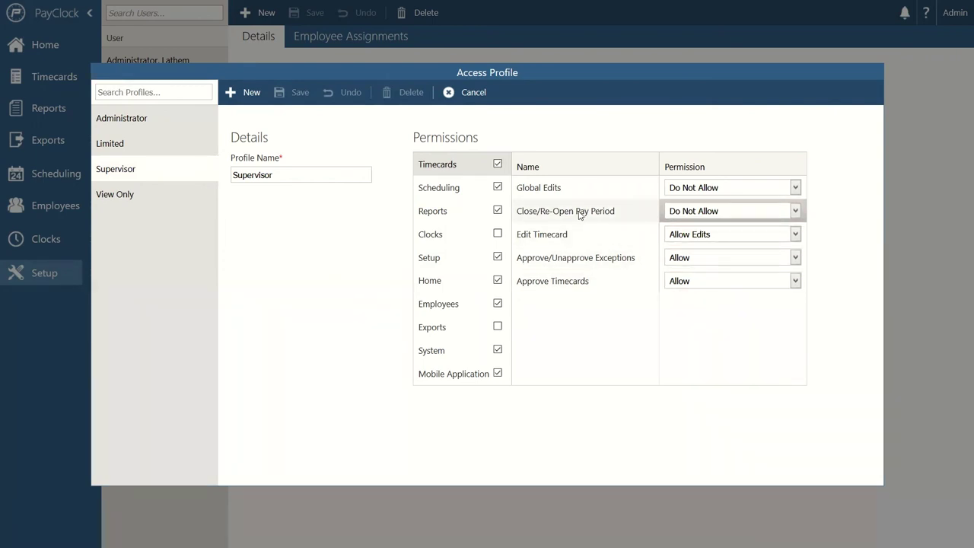
pyautogui.click(426, 188)
pyautogui.click(432, 216)
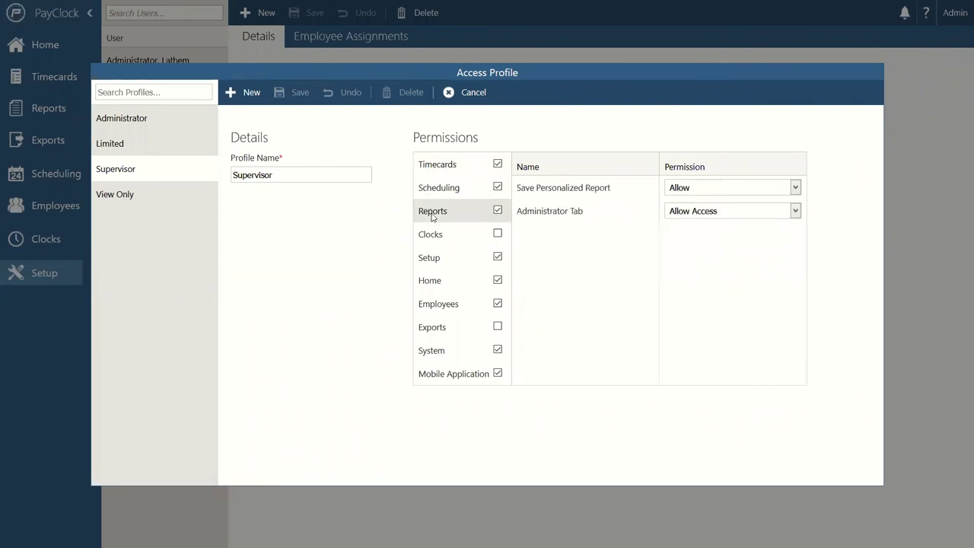
pyautogui.click(439, 238)
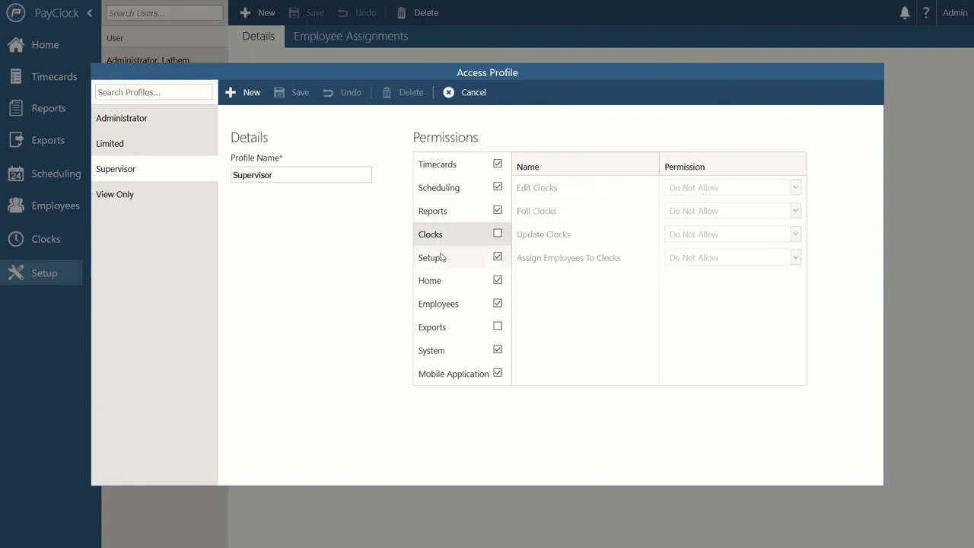
pyautogui.click(442, 258)
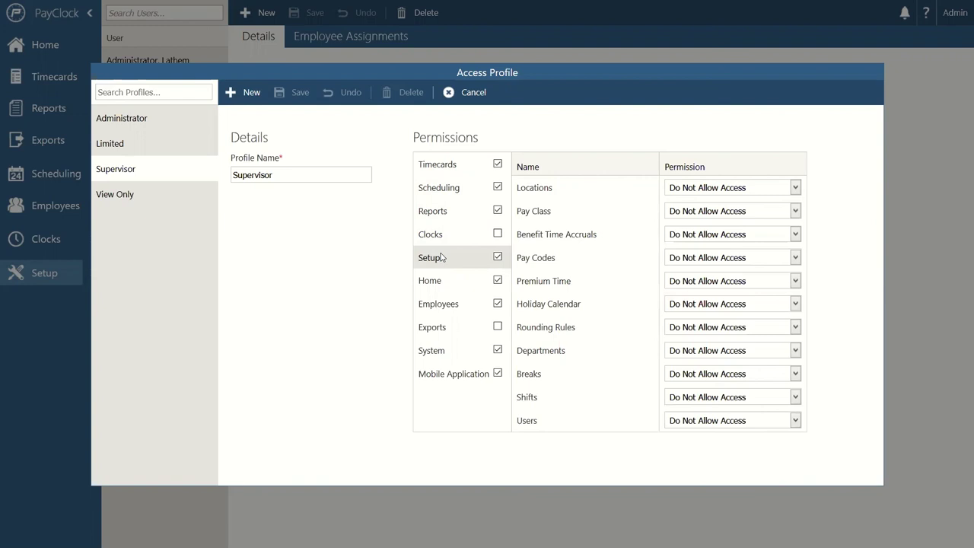
pyautogui.click(450, 352)
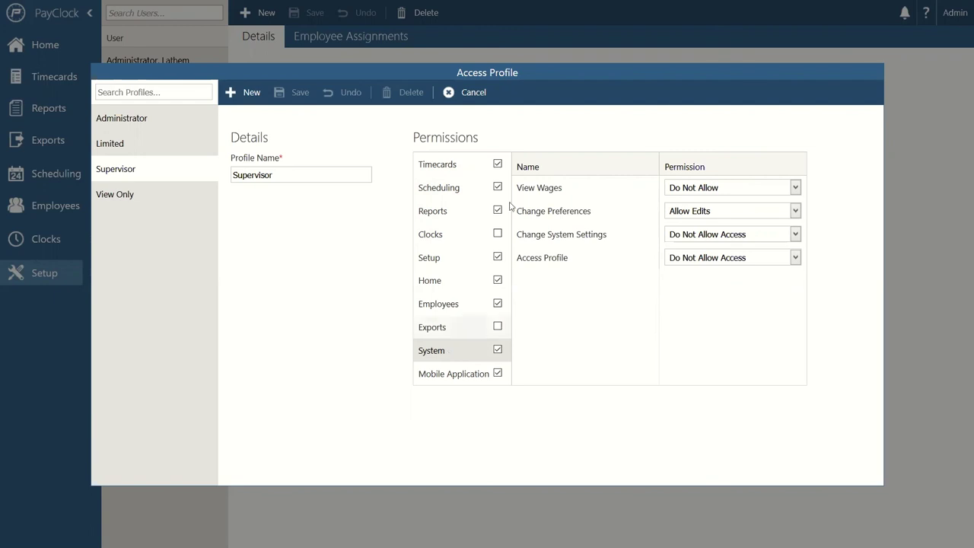
pyautogui.click(468, 94)
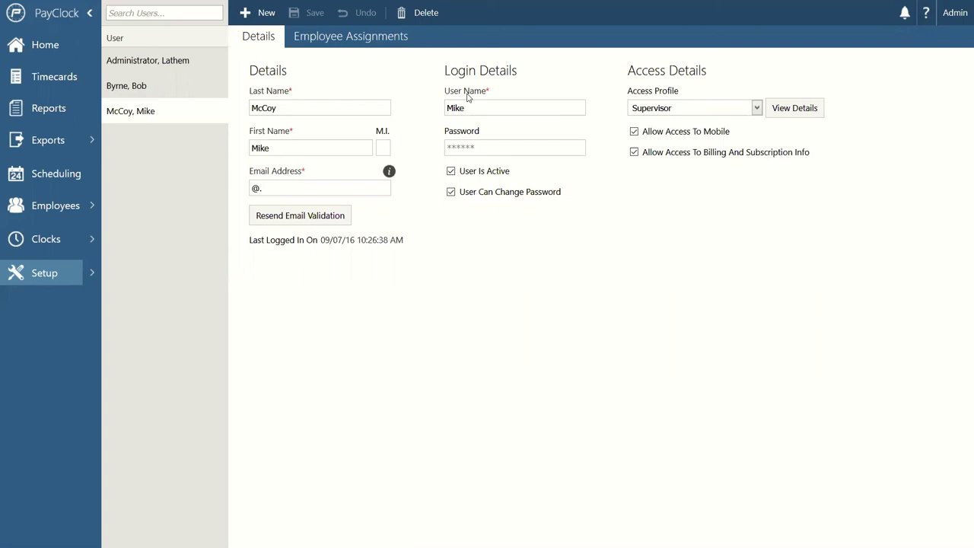
# View the employee assignments of the Supervisor user and of the administrator user
pyautogui.click(322, 42)
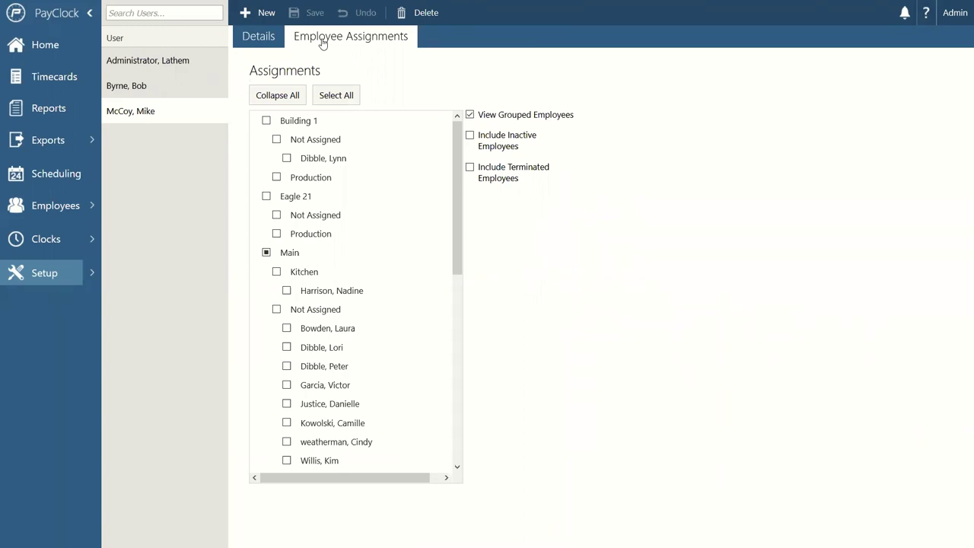
pyautogui.click(177, 69)
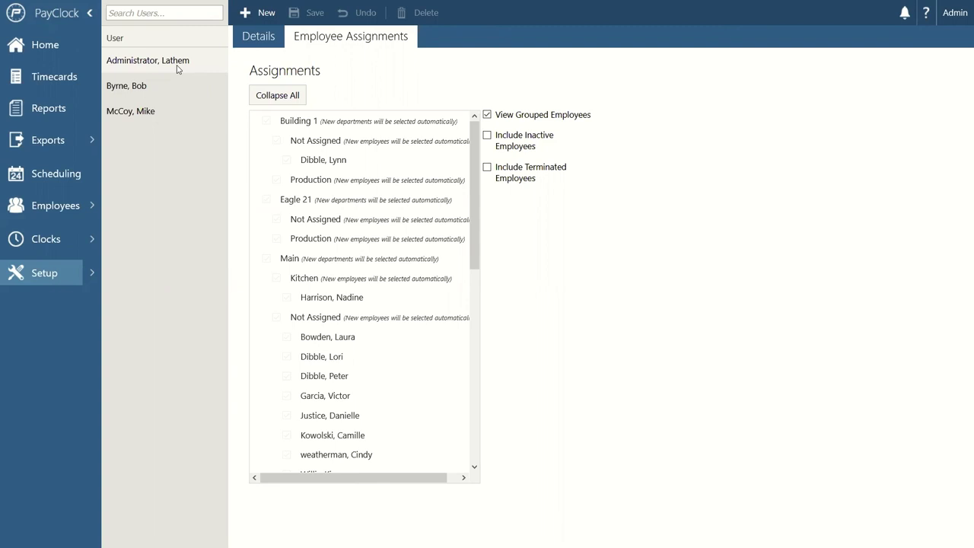
# View the home dashboard and the Kitchen employee's timecard, and return to the home dashboard
pyautogui.click(44, 47)
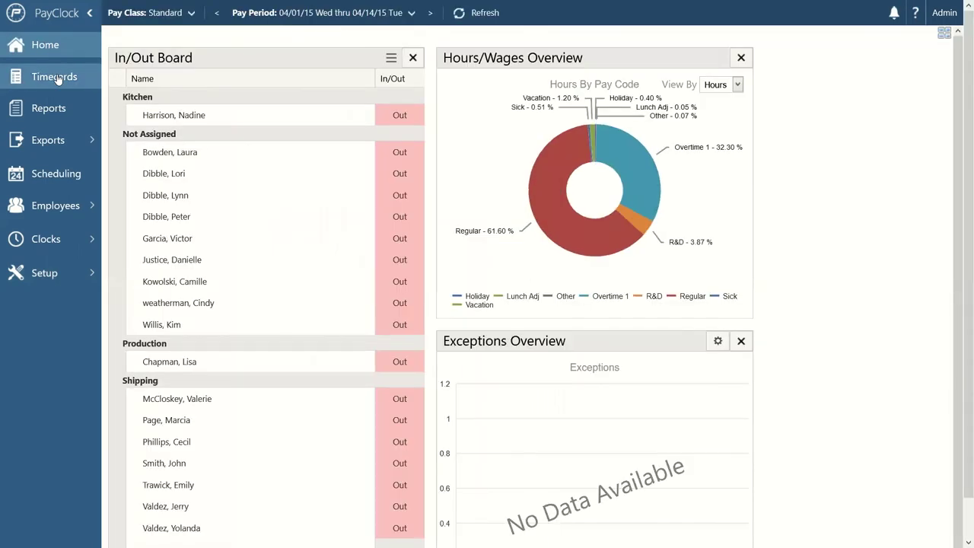
pyautogui.click(58, 79)
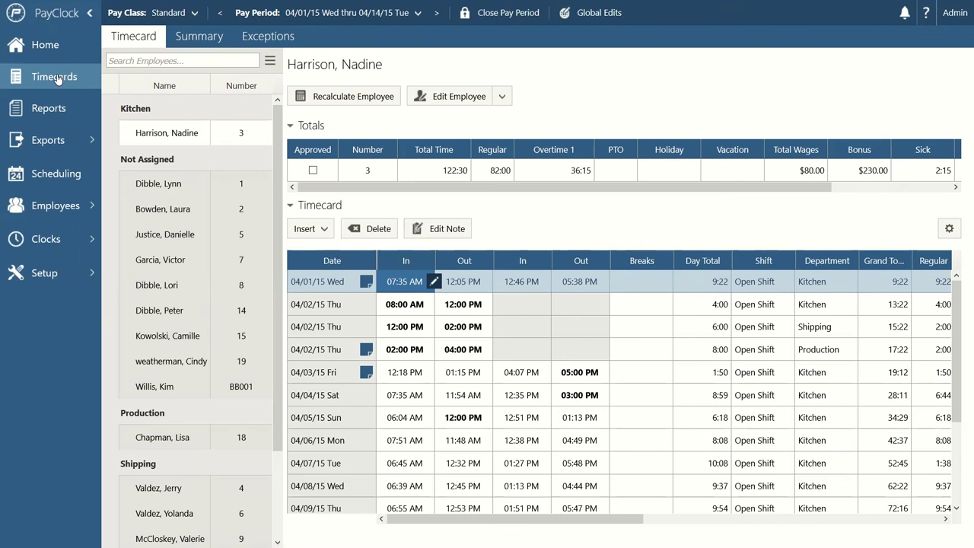
pyautogui.click(40, 56)
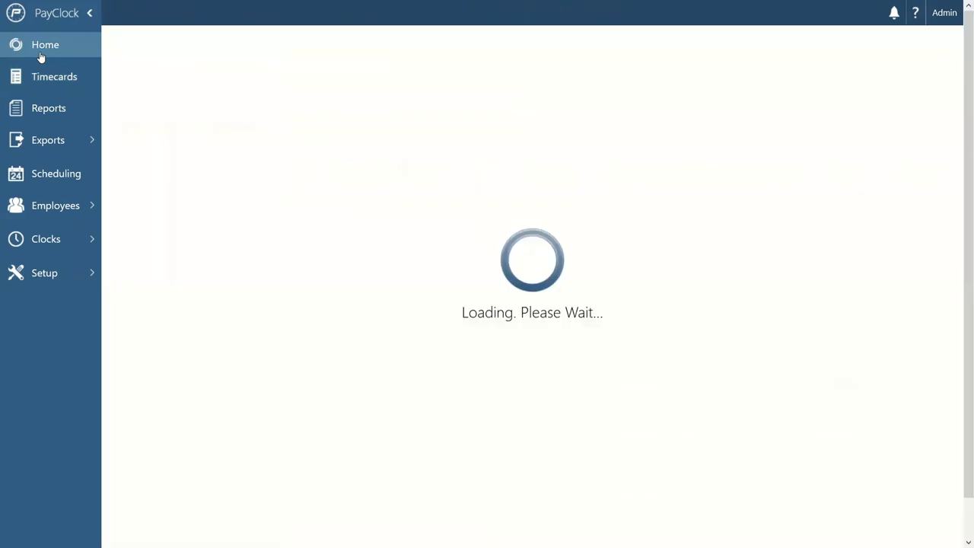